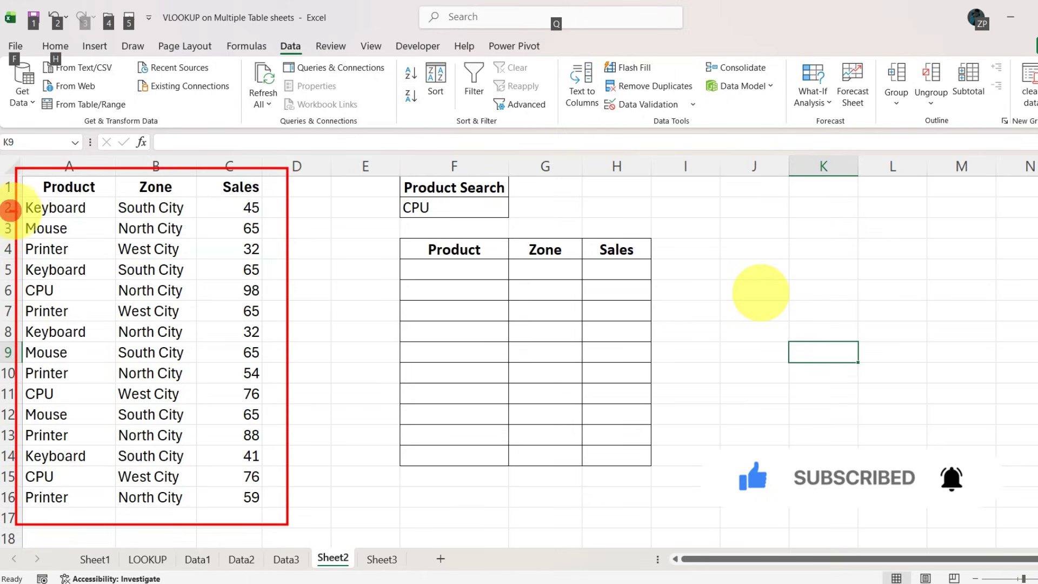
{"action": "left_click_drag", "start_coordinate": [3, 273], "coordinate": [30, 269]}
{"action": "left_click_drag", "start_coordinate": [7, 231], "coordinate": [26, 222]}
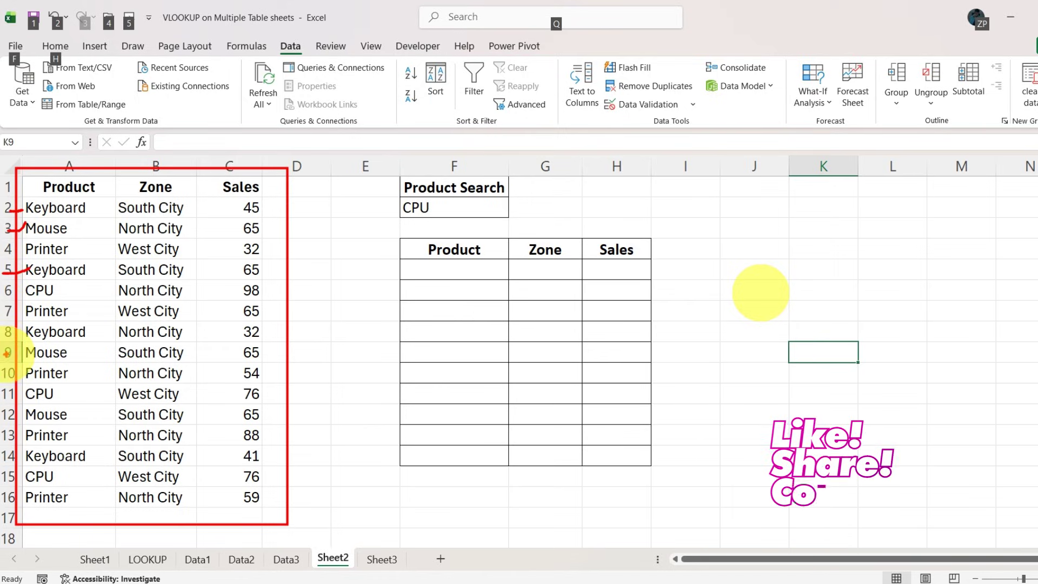
{"action": "left_click_drag", "start_coordinate": [5, 355], "coordinate": [25, 350]}
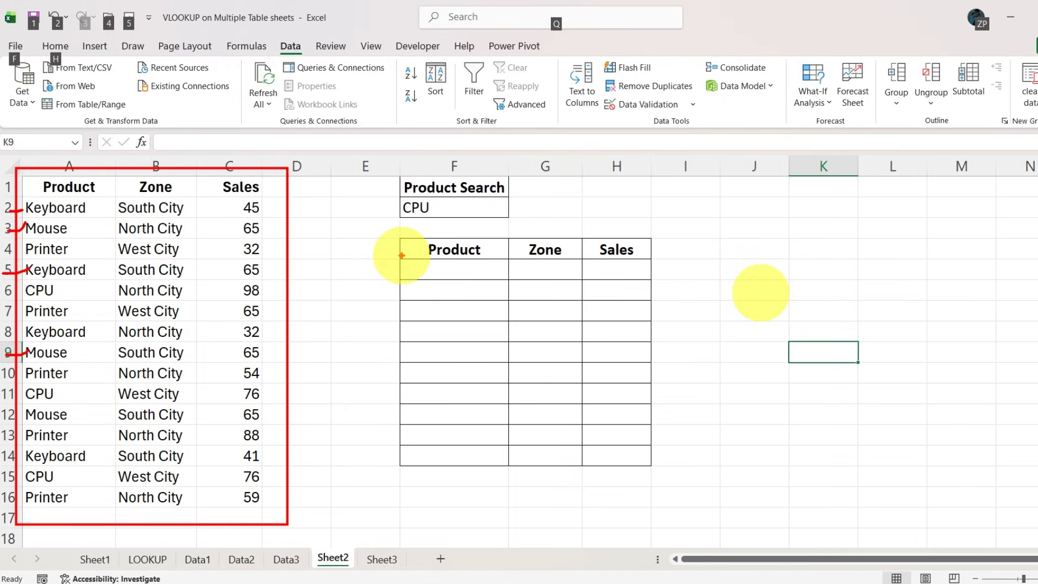
{"action": "mouse_move", "coordinate": [394, 233]}
{"action": "left_mouse_down"}
{"action": "mouse_move", "coordinate": [535, 438]}
{"action": "mouse_move", "coordinate": [725, 477]}
{"action": "left_mouse_up"}
{"action": "mouse_move", "coordinate": [454, 277]}
{"action": "left_mouse_down"}
{"action": "mouse_move", "coordinate": [480, 263]}
{"action": "mouse_move", "coordinate": [619, 266]}
{"action": "left_mouse_up"}
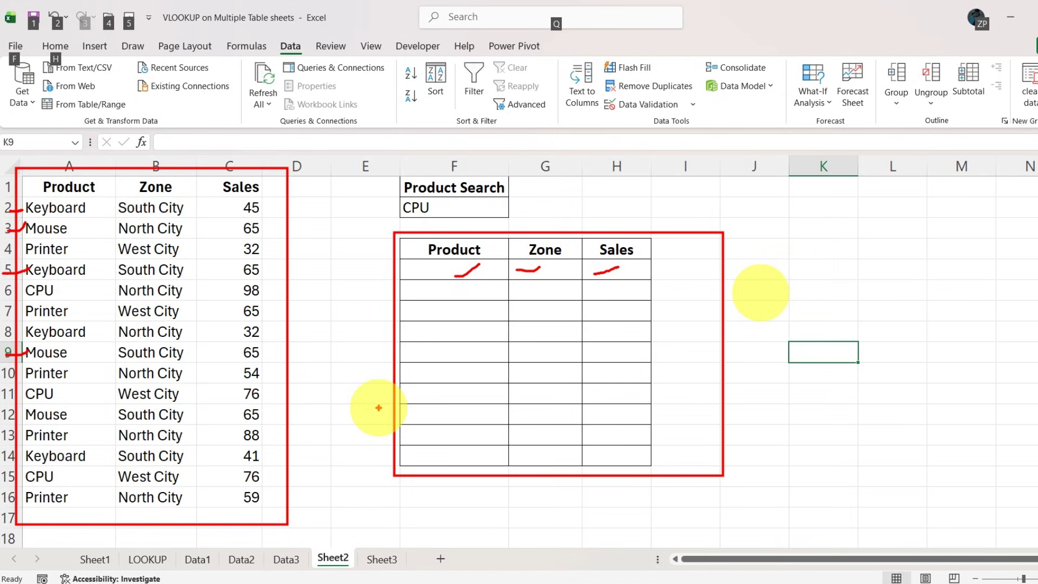
{"action": "key", "text": "Escape"}
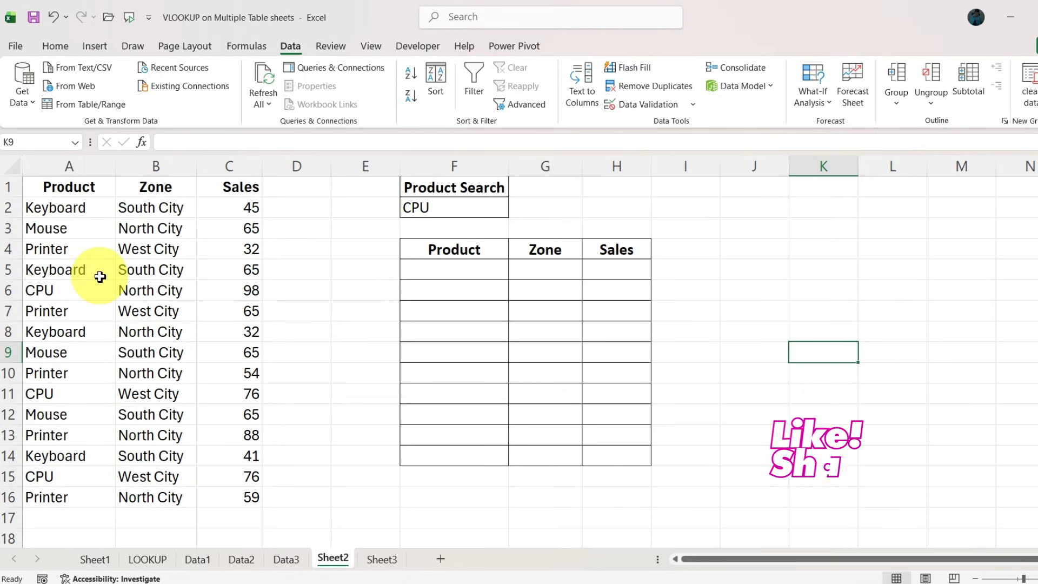
Step: Insert a blank column before the Product column of the sales data
{"action": "left_click", "coordinate": [65, 168]}
{"action": "right_click", "coordinate": [64, 171]}
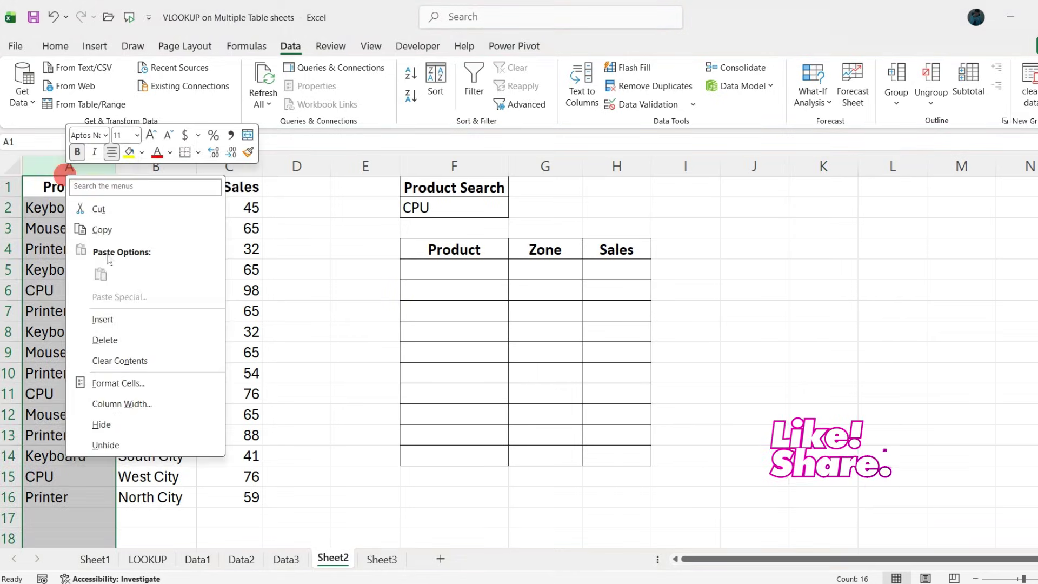
{"action": "left_click", "coordinate": [105, 319]}
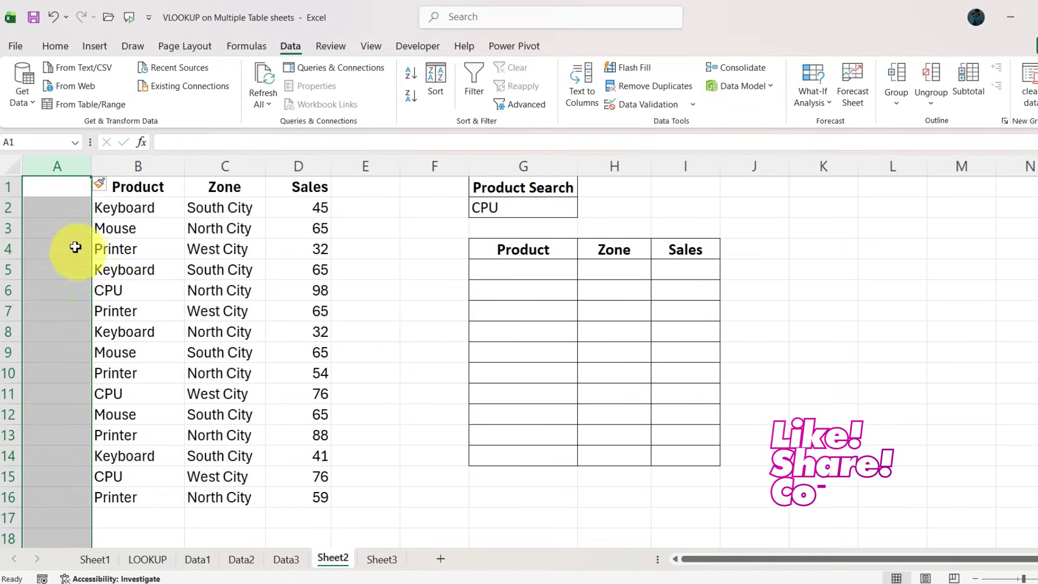
Step: Enter the header "Unique" in cell A1 of the blank column
{"action": "left_click", "coordinate": [58, 192]}
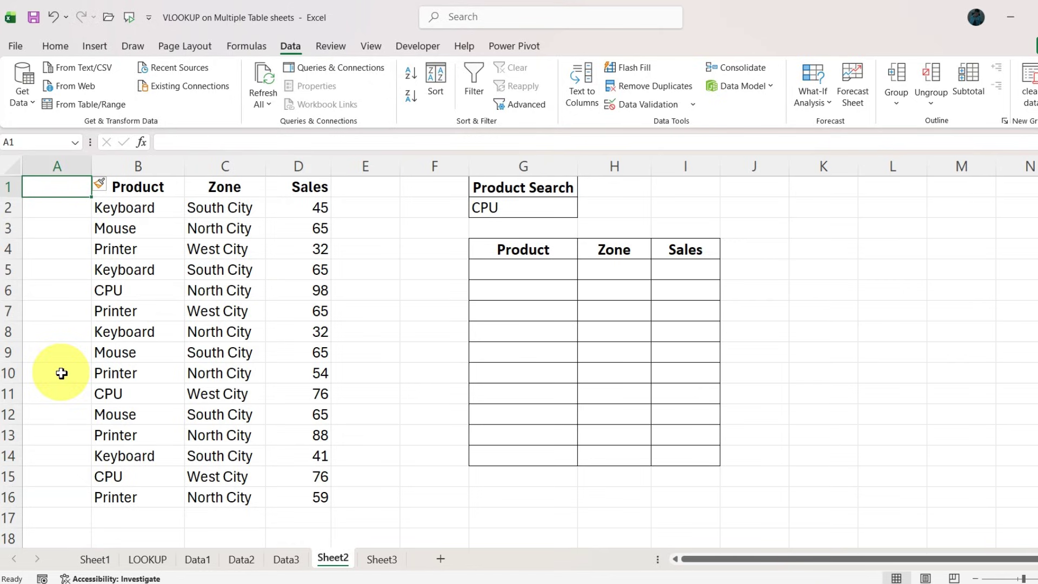
{"action": "type", "text": "uNIQUE"}
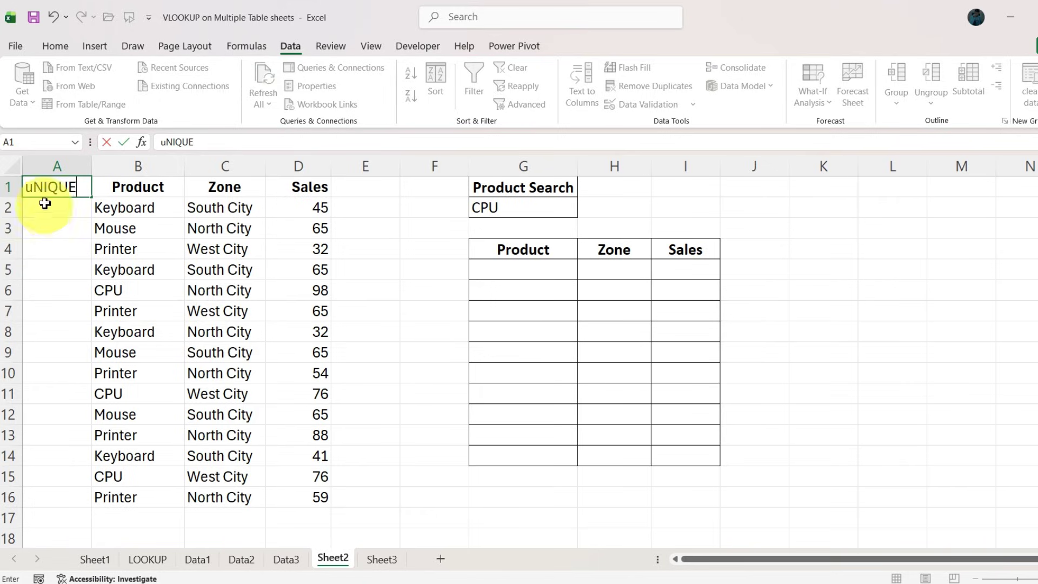
{"action": "left_click", "coordinate": [74, 187]}
{"action": "double_click", "coordinate": [74, 187]}
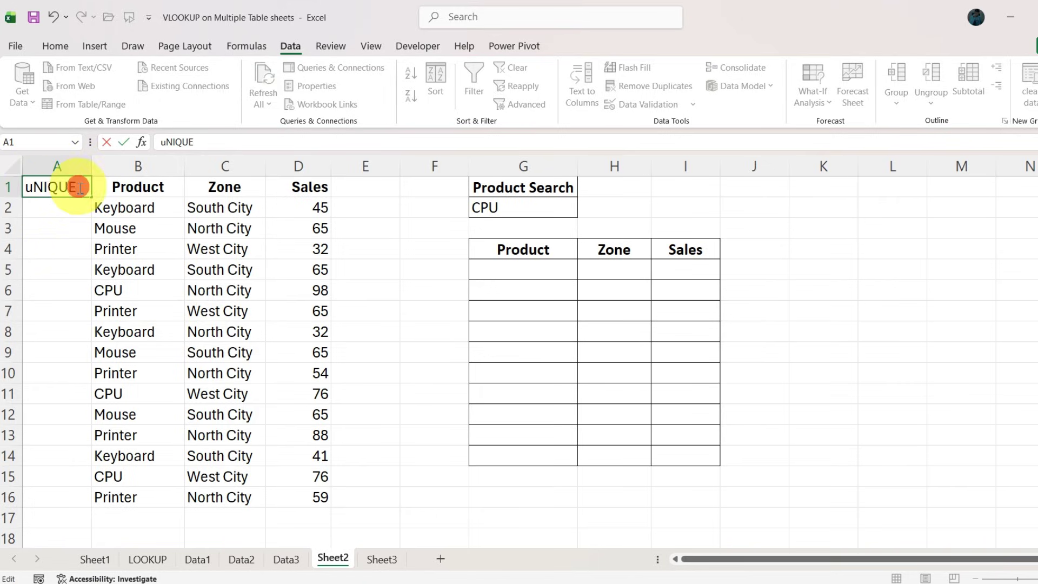
{"action": "key", "text": "BackSpace"}
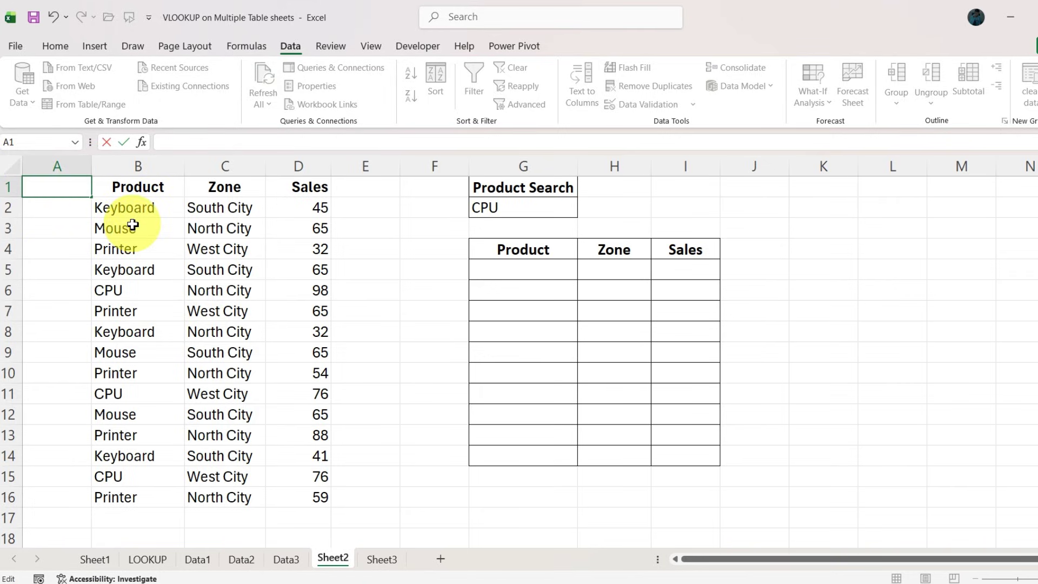
{"action": "type", "text": "Unique"}
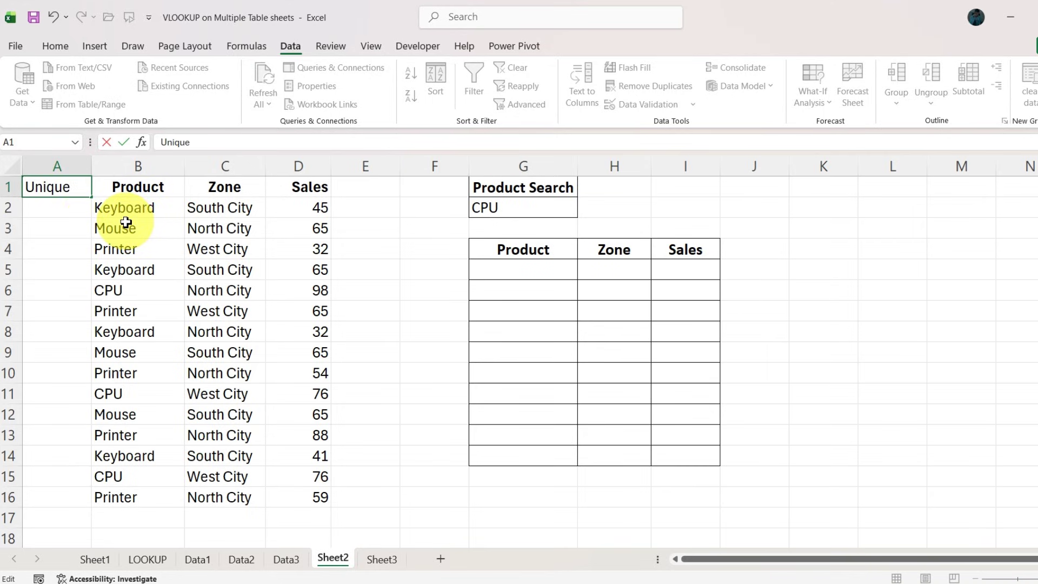
Step: Enter the formula =COUNTIF(B2:B2,B2) in cell A2 and fill it down to A16
{"action": "left_click", "coordinate": [70, 205]}
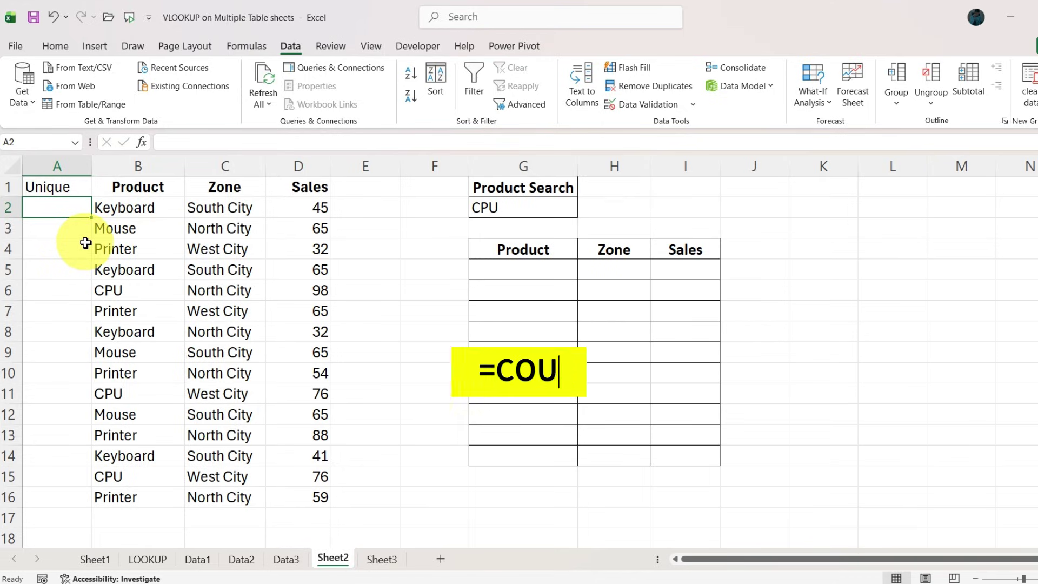
{"action": "type", "text": "=count"}
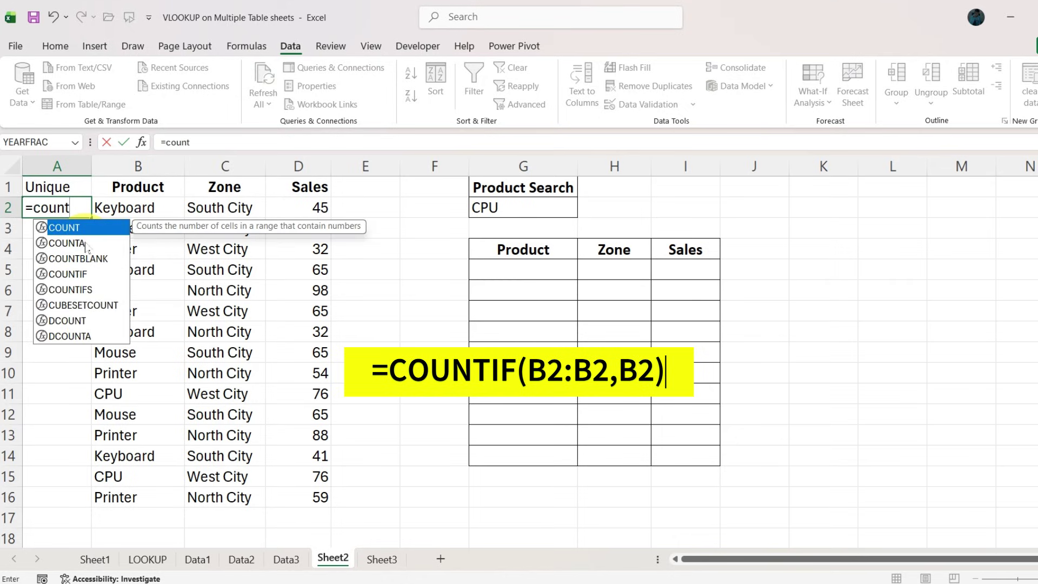
{"action": "key", "text": "Down"}
{"action": "key", "text": "Down"}
{"action": "key", "text": "Down"}
{"action": "key", "text": "Tab"}
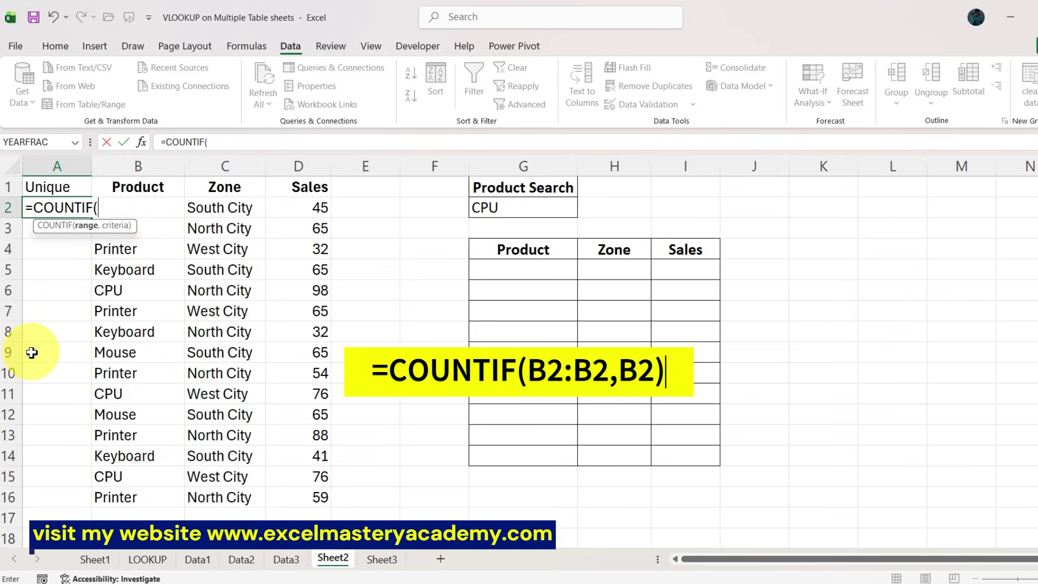
{"action": "type", "text": "B"}
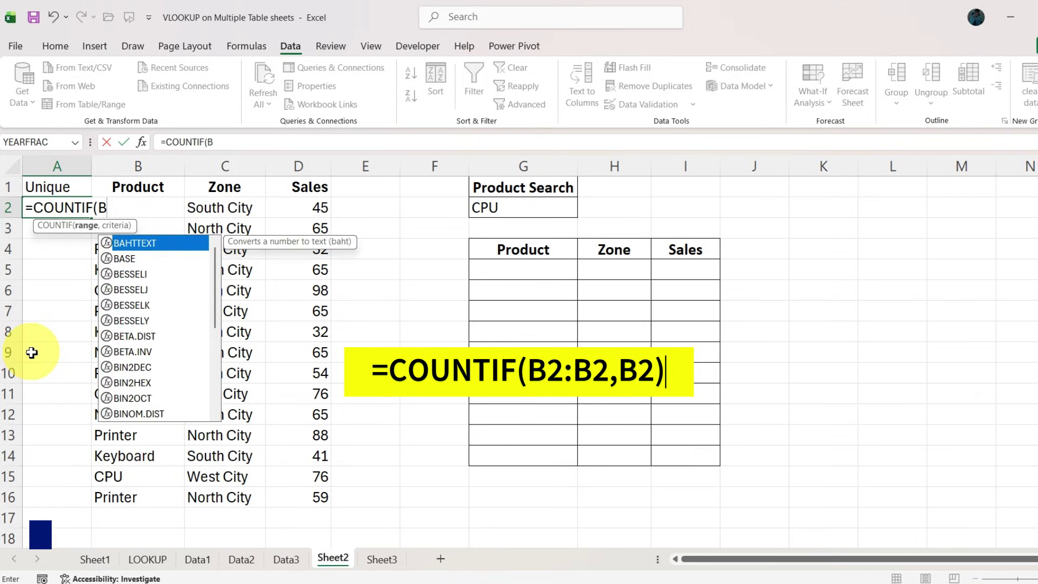
{"action": "type", "text": "2"}
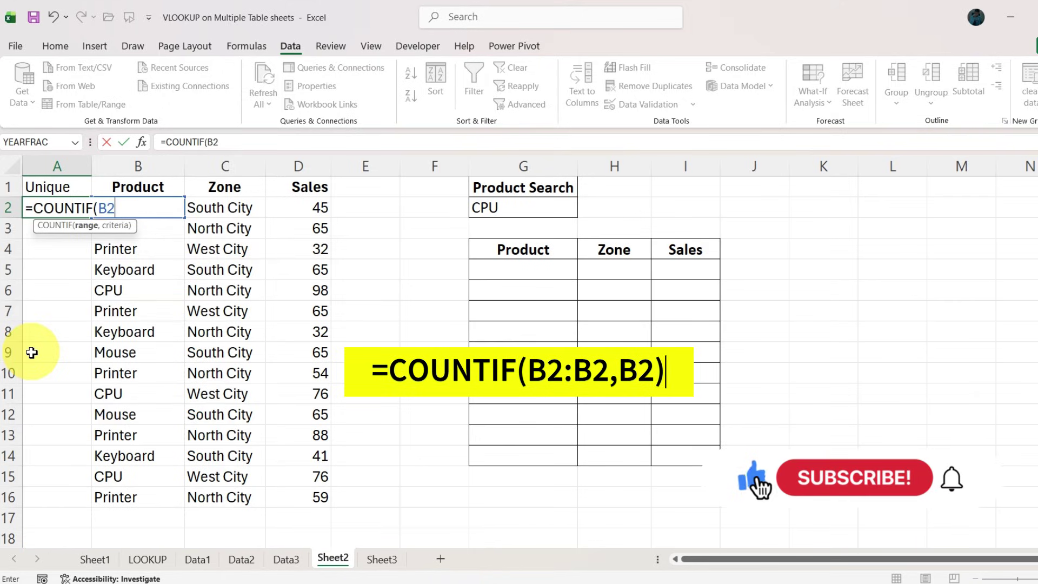
{"action": "type", "text": ":"}
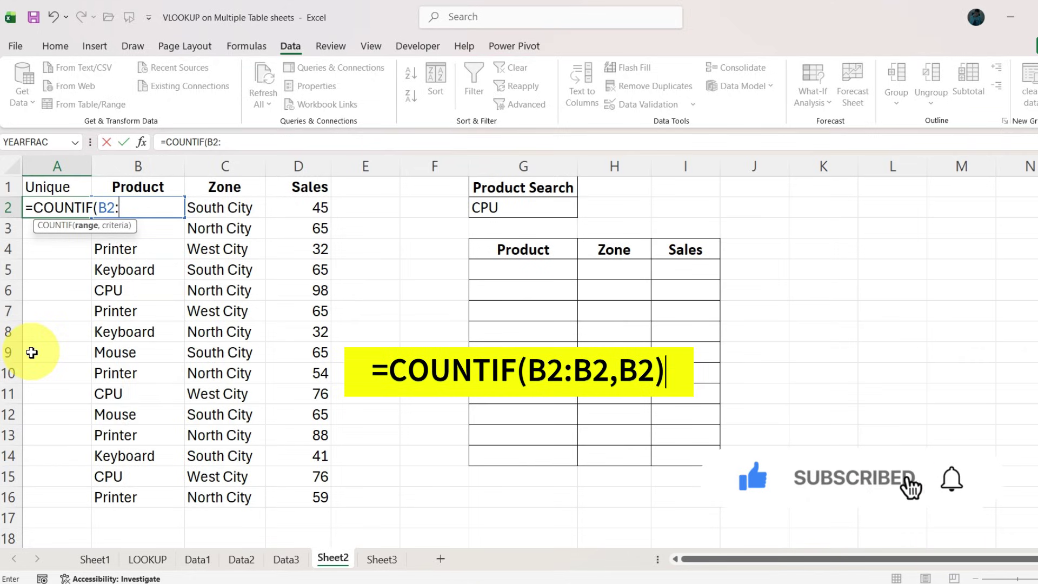
{"action": "type", "text": "B"}
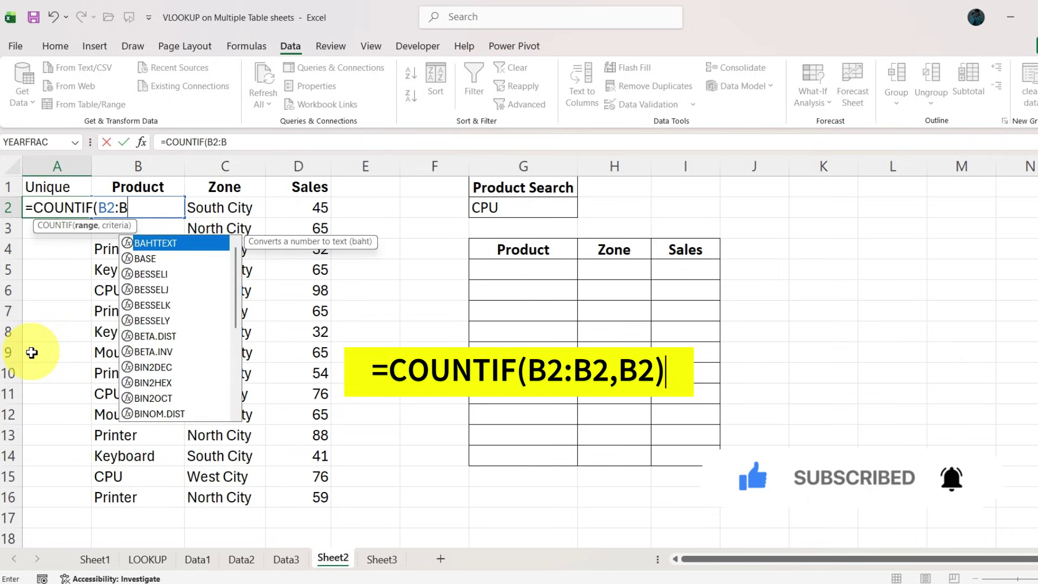
{"action": "type", "text": "2"}
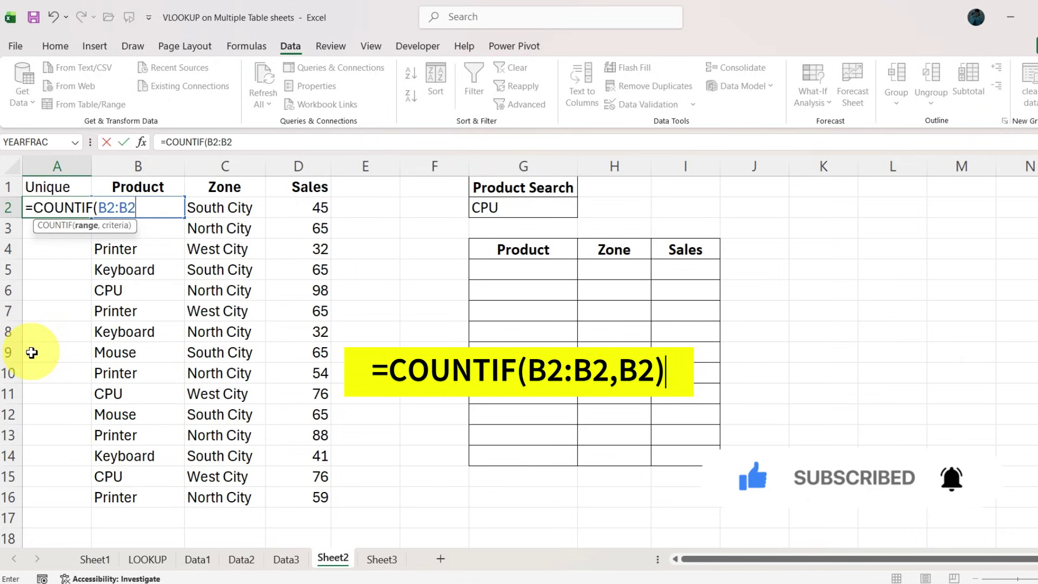
{"action": "type", "text": ","}
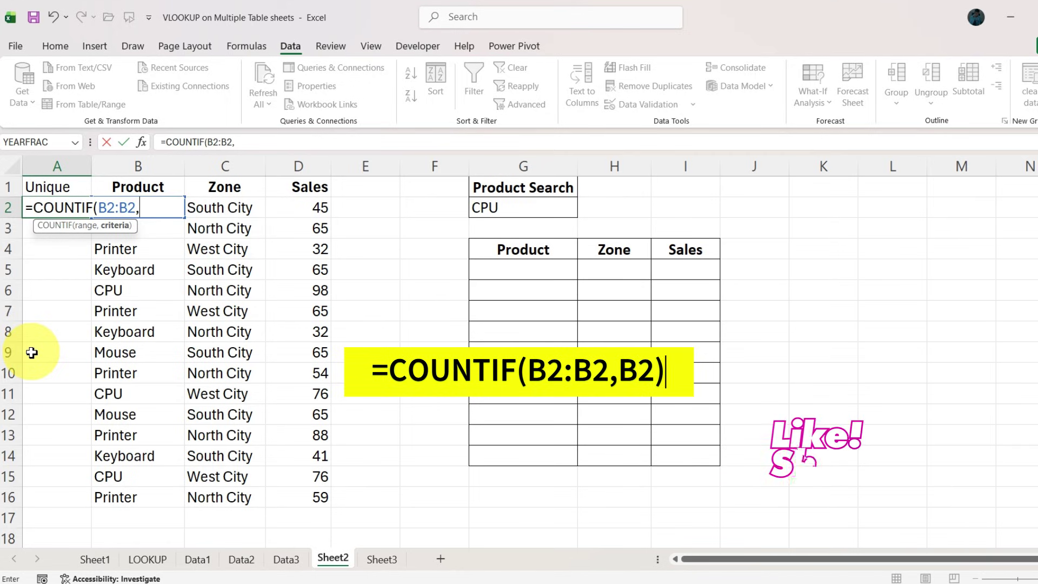
{"action": "type", "text": "B"}
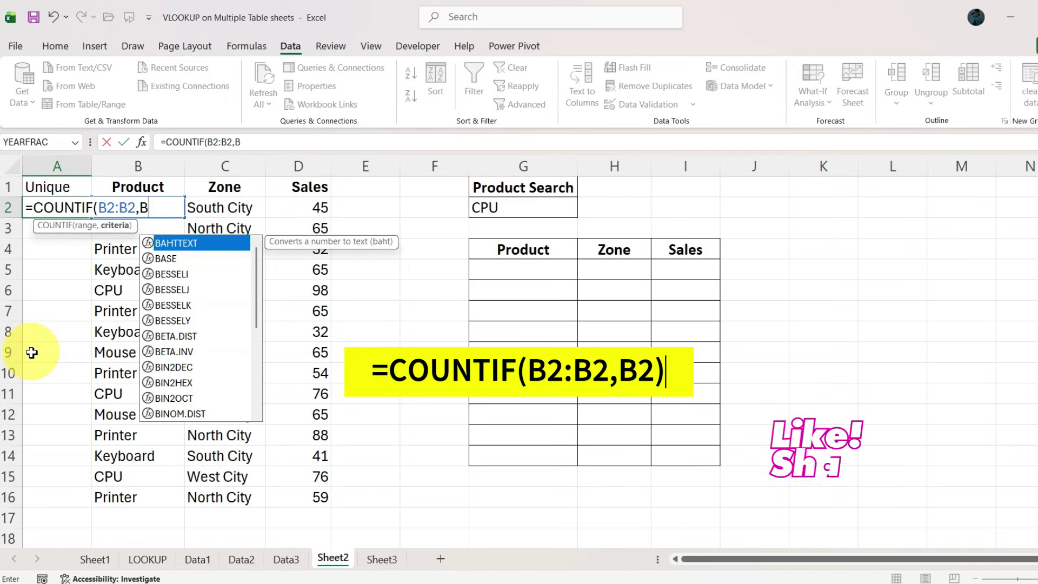
{"action": "type", "text": "2"}
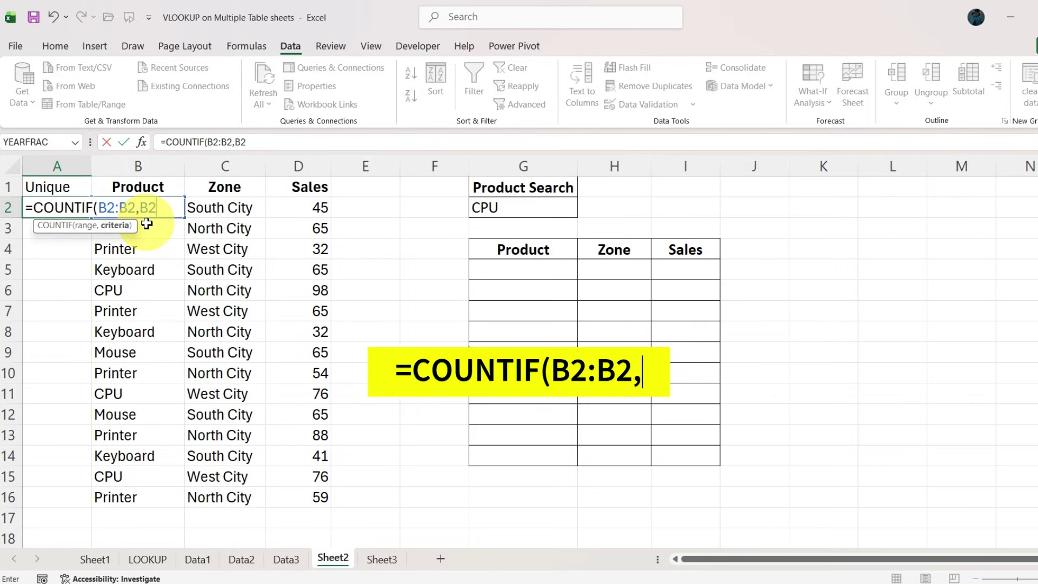
{"action": "key", "text": "Return"}
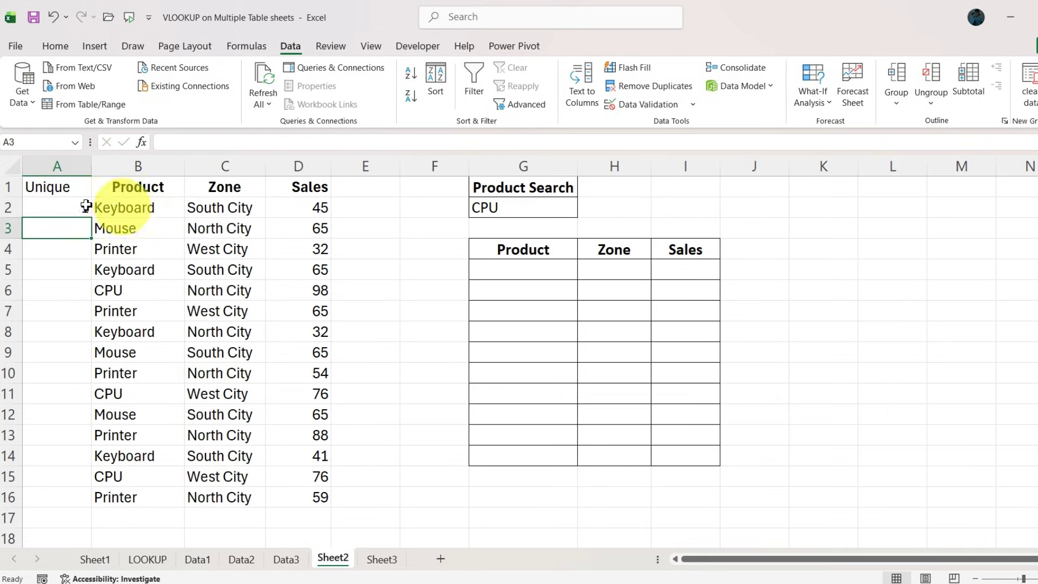
{"action": "left_click", "coordinate": [55, 207]}
{"action": "left_click_drag", "start_coordinate": [91, 220], "coordinate": [93, 497]}
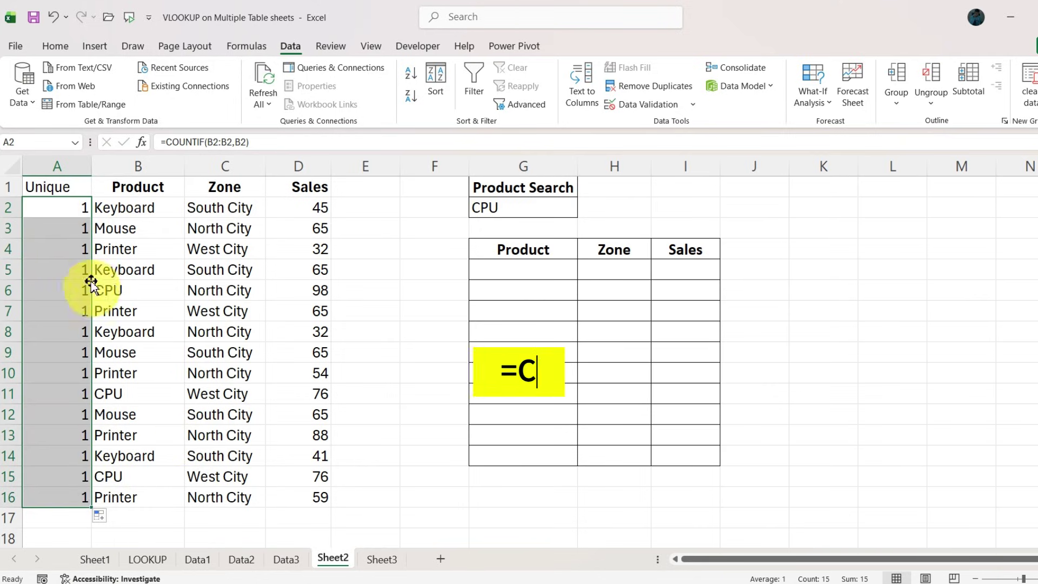
Step: Make the range start absolute in A2 so the formula reads =COUNTIF($B$2:B2,B2), and fill it down to A16
{"action": "double_click", "coordinate": [79, 210]}
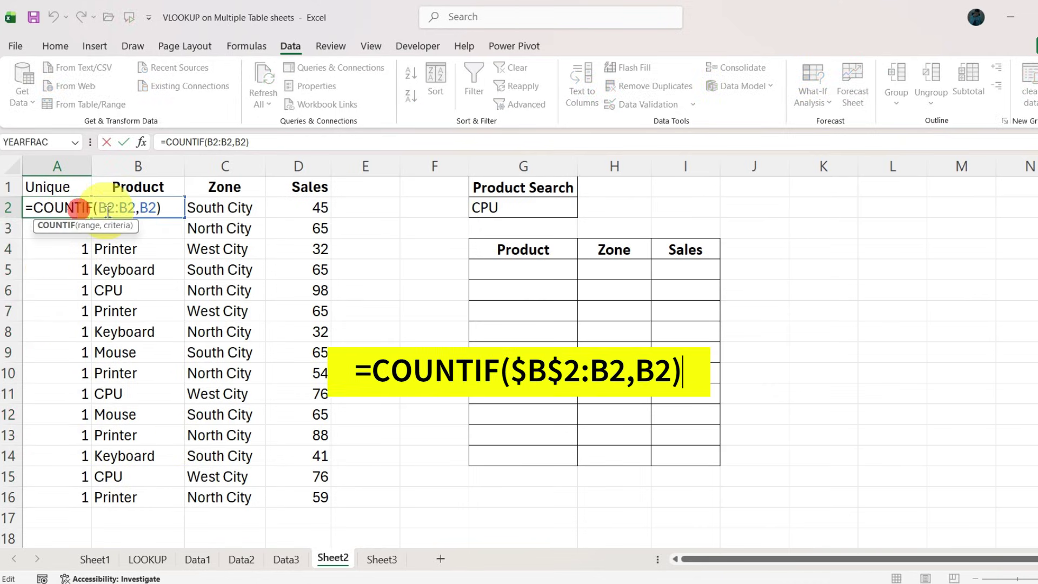
{"action": "key", "text": "F4"}
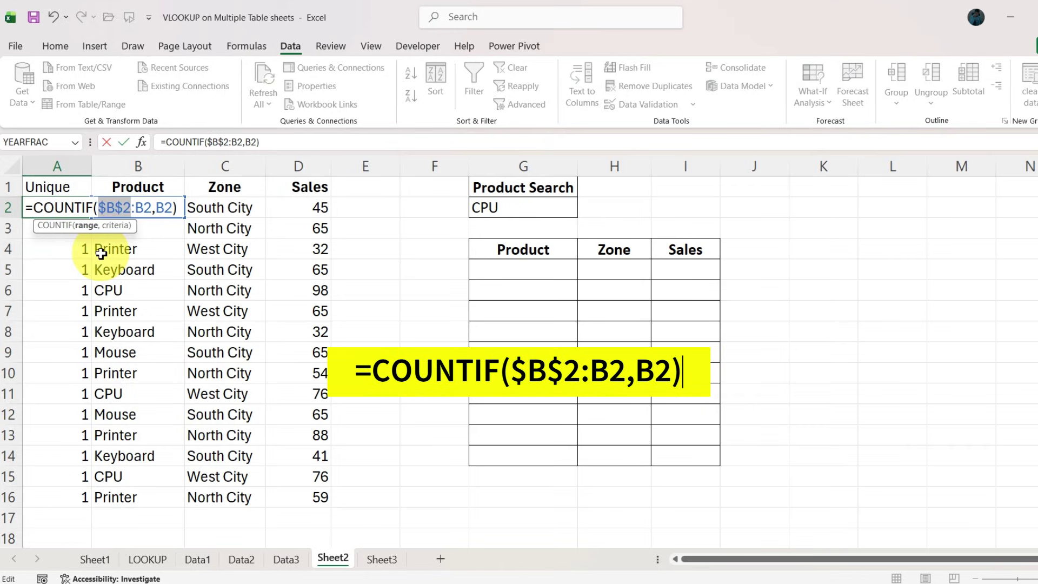
{"action": "key", "text": "Return"}
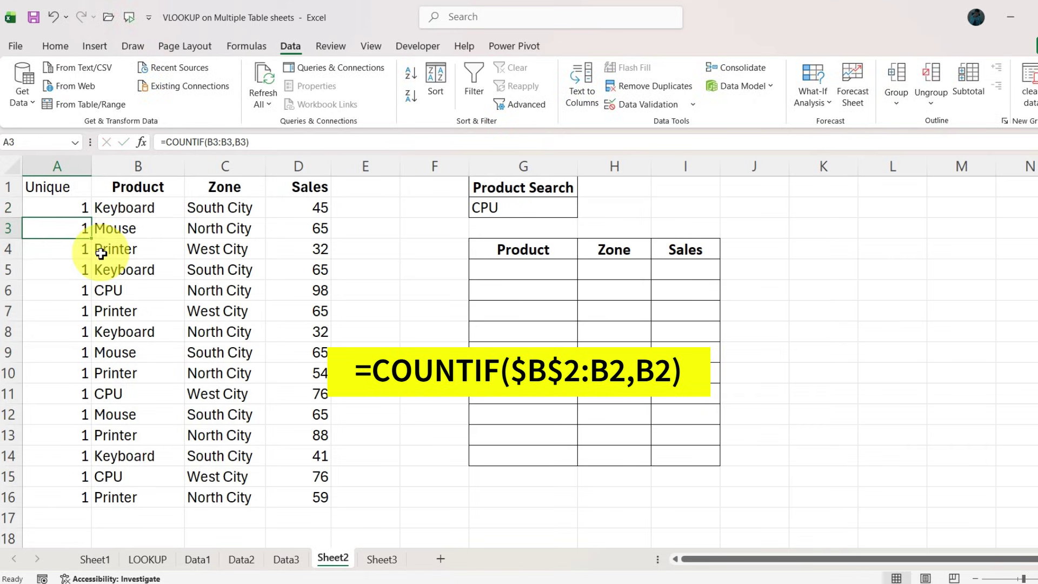
{"action": "left_click", "coordinate": [83, 209]}
{"action": "left_click_drag", "start_coordinate": [90, 220], "coordinate": [92, 503]}
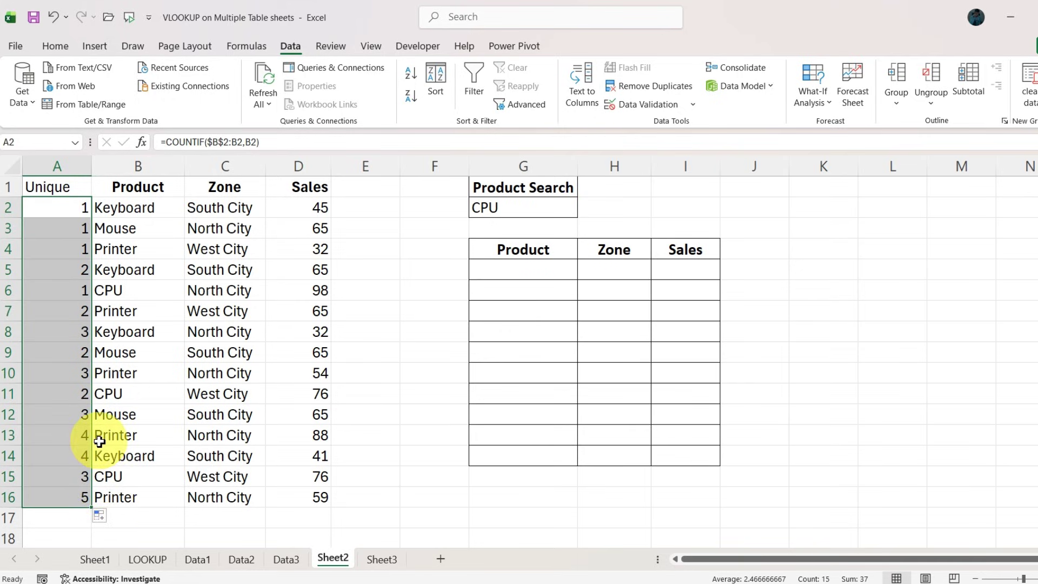
Step: Prefix the product name in A2 so the formula reads =B2&COUNTIF($B$2:B2,B2), and autofit the width of column A
{"action": "left_click", "coordinate": [67, 211]}
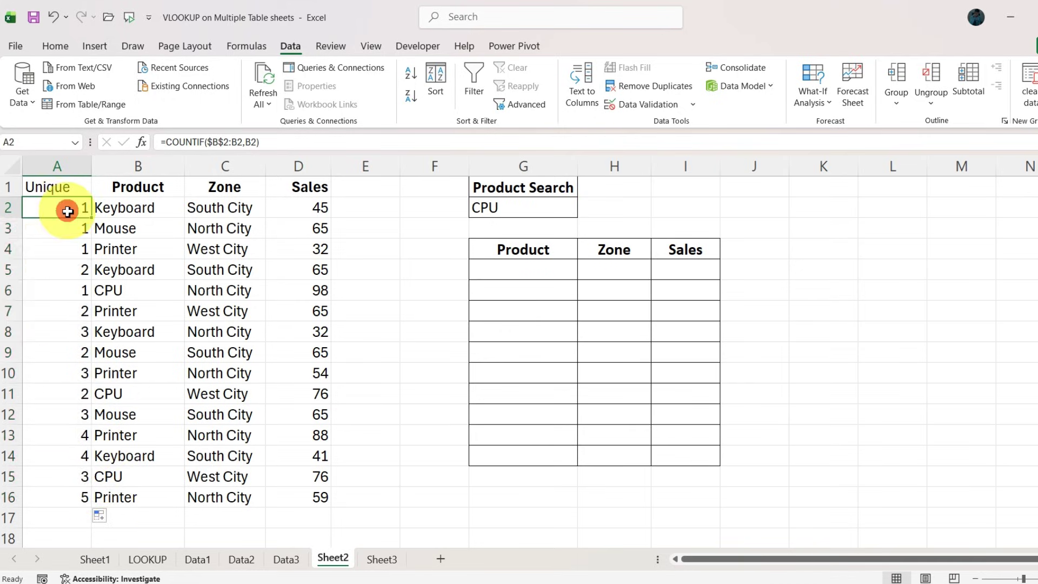
{"action": "double_click", "coordinate": [67, 211]}
{"action": "left_click", "coordinate": [32, 207]}
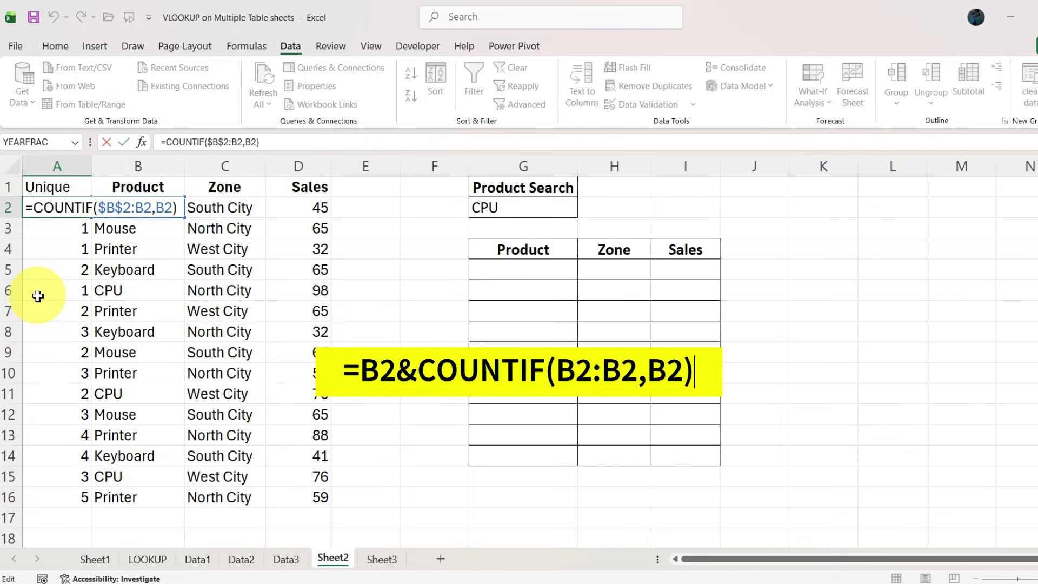
{"action": "type", "text": "B"}
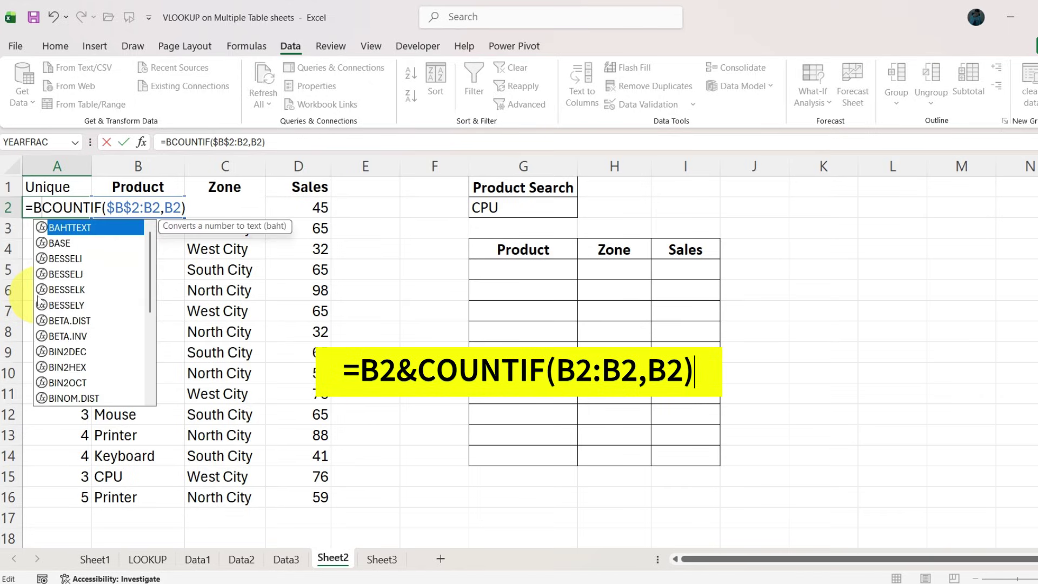
{"action": "type", "text": "2"}
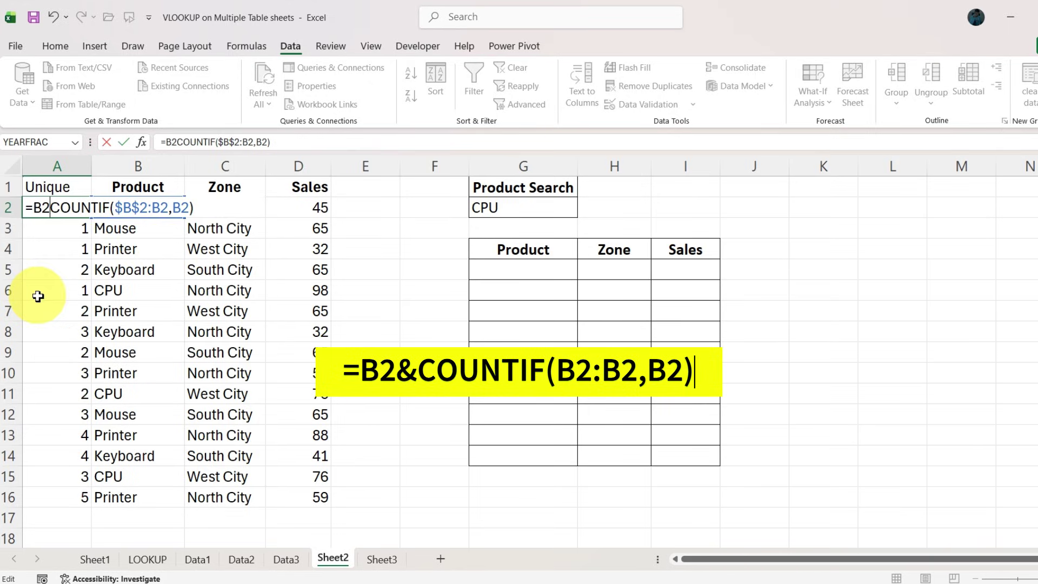
{"action": "type", "text": "&"}
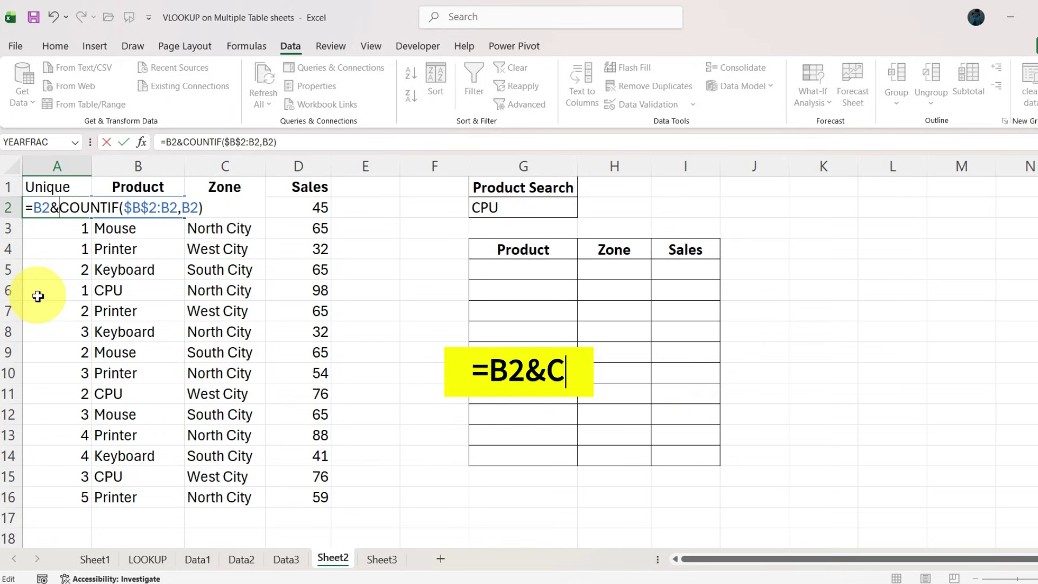
{"action": "key", "text": "Return"}
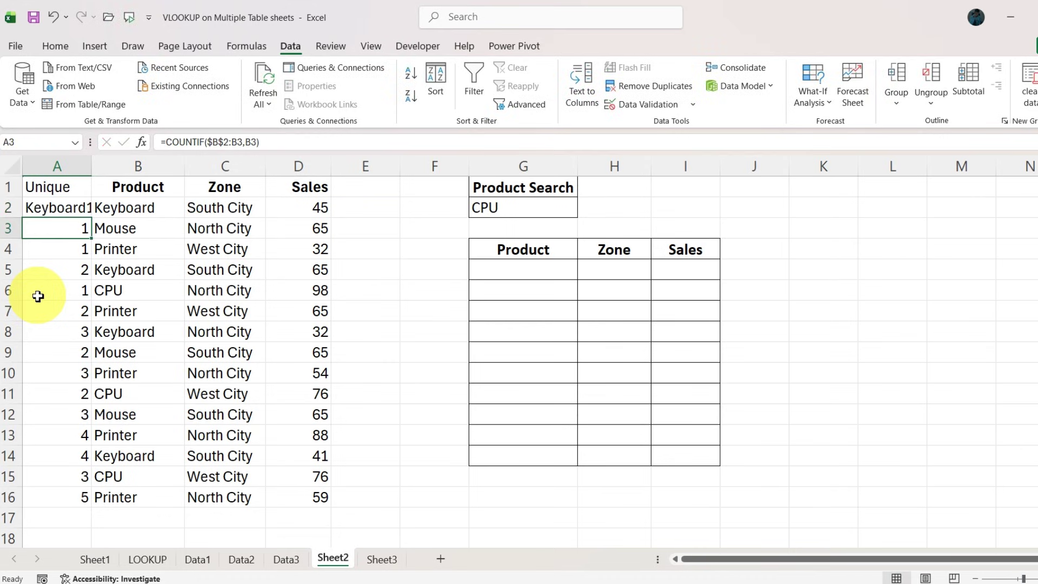
{"action": "double_click", "coordinate": [91, 167]}
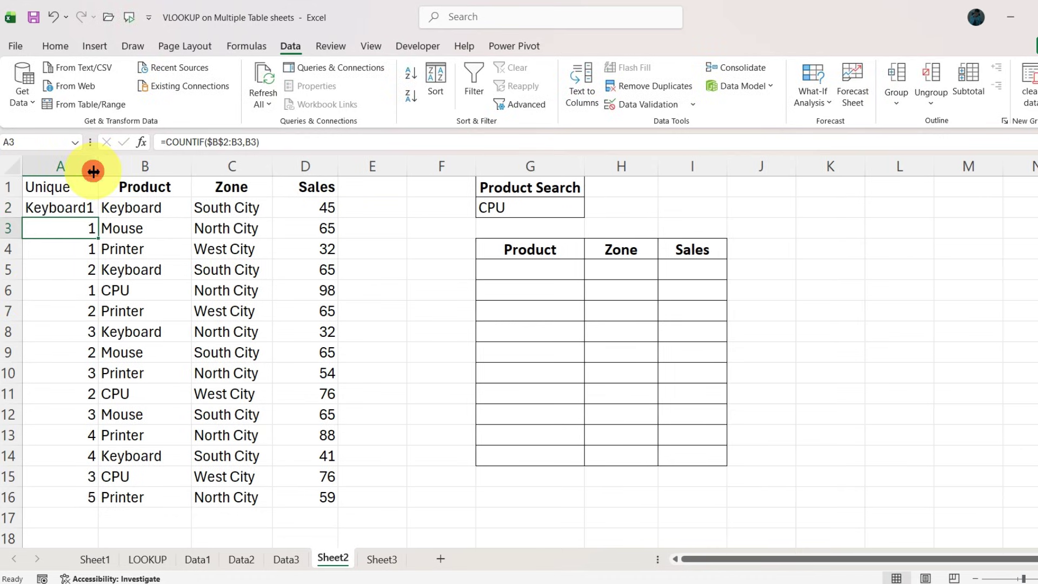
Step: Fill the A2 formula =B2&COUNTIF($B$2:B2,B2) down to A16
{"action": "left_click", "coordinate": [92, 208]}
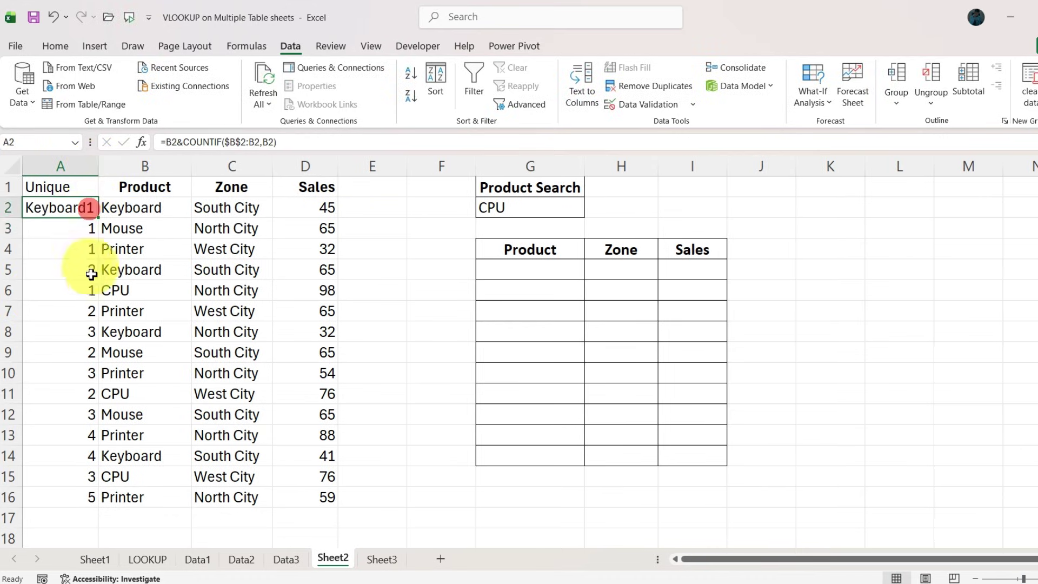
{"action": "double_click", "coordinate": [99, 219]}
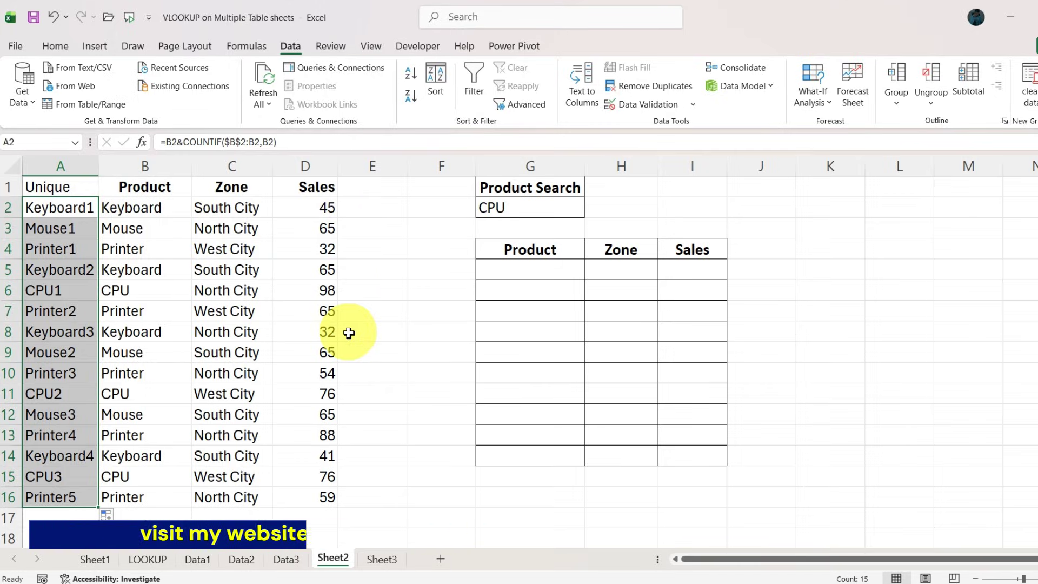
Step: Enter the formula =VLOOKUP($G$2,A1:D16,2,0) in cell G5 of the results table
{"action": "left_click", "coordinate": [530, 270]}
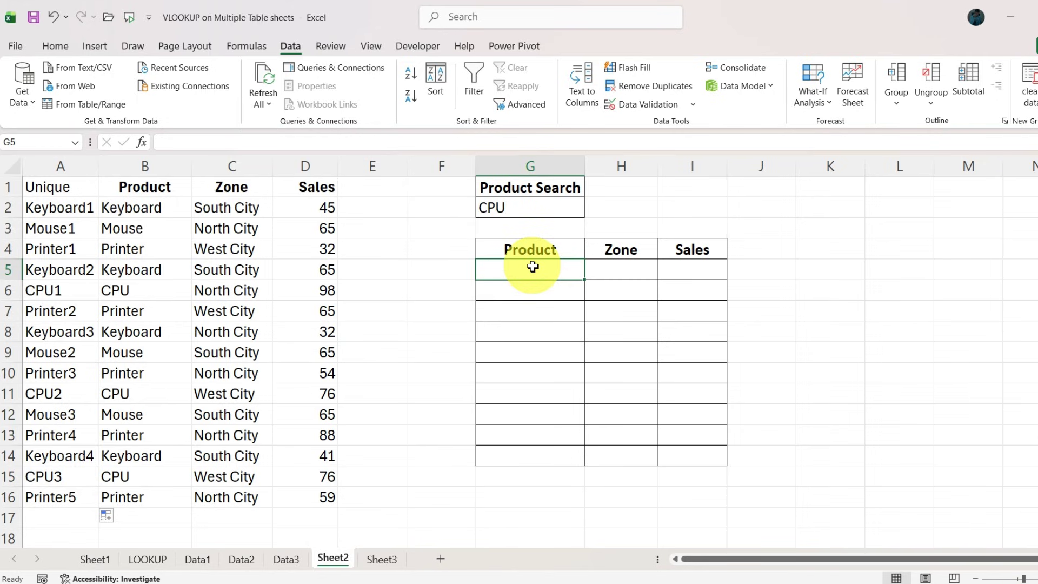
{"action": "type", "text": "=vlo"}
{"action": "key", "text": "Tab"}
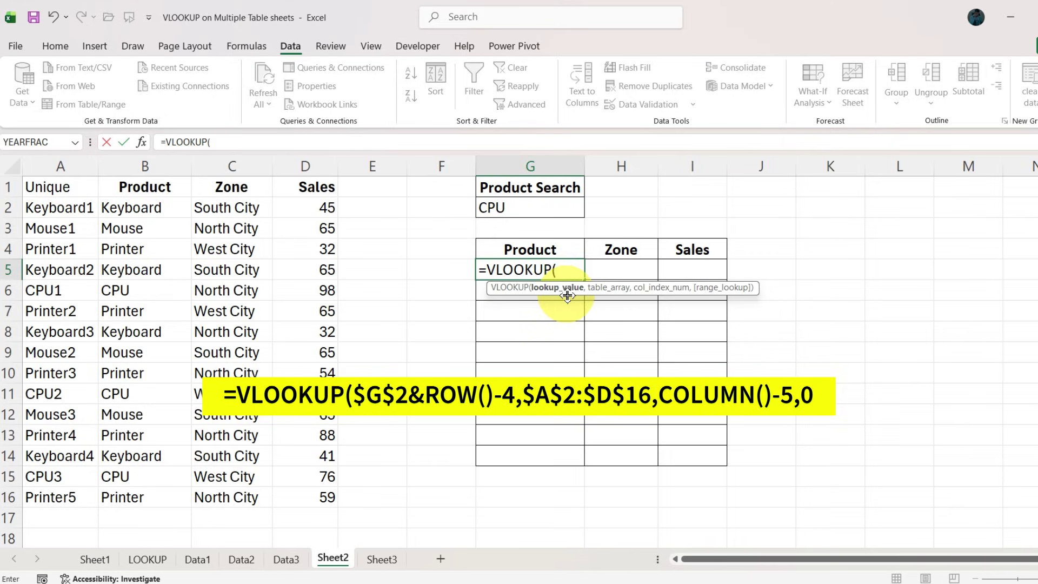
{"action": "left_click", "coordinate": [542, 213]}
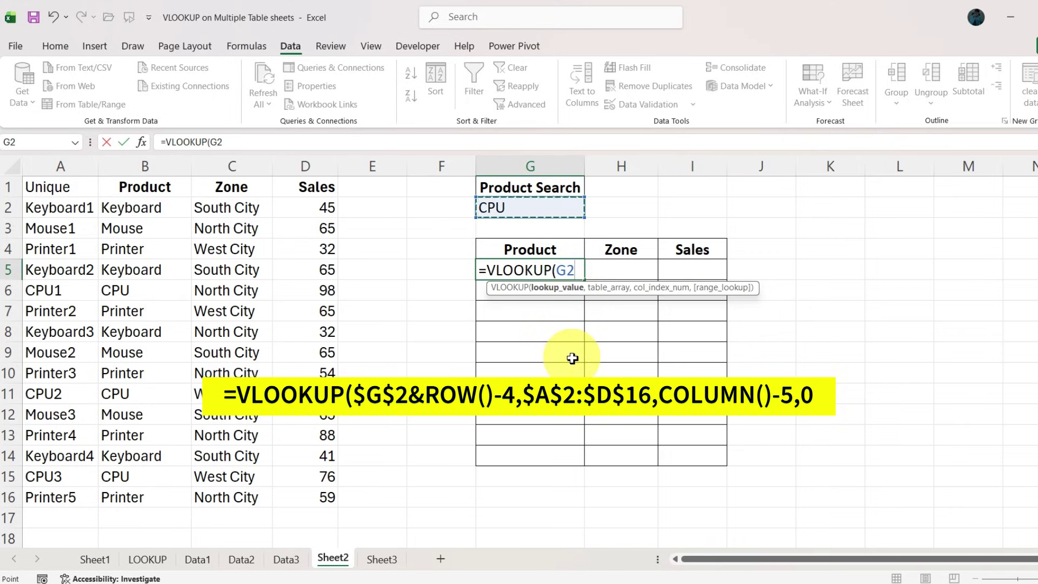
{"action": "key", "text": "F4"}
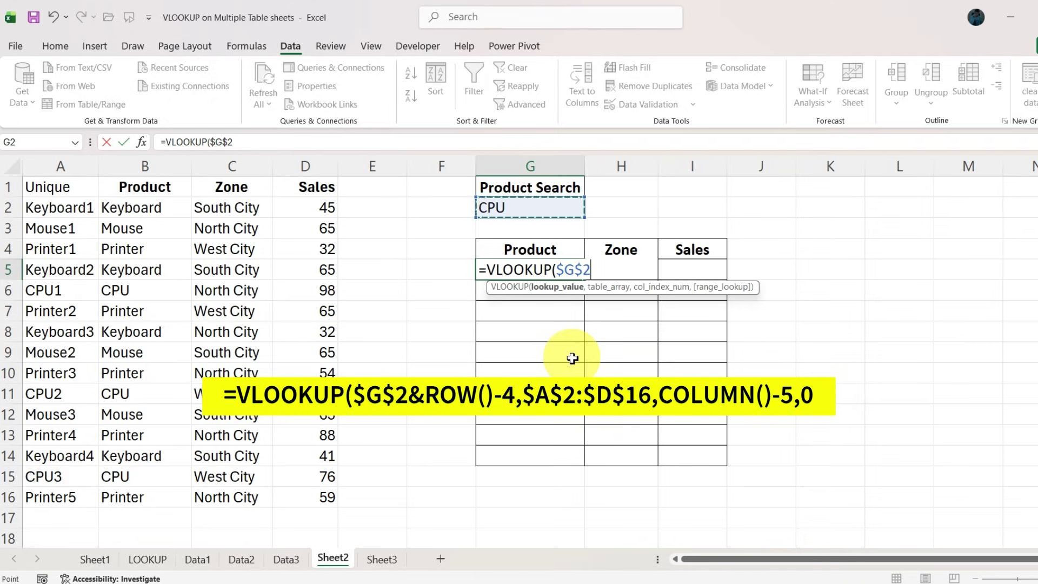
{"action": "type", "text": ","}
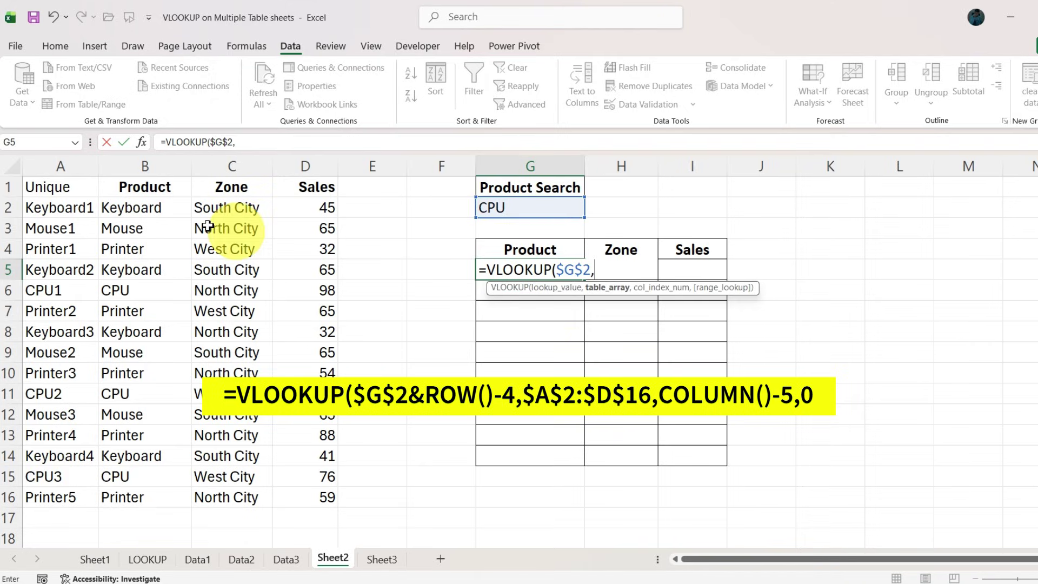
{"action": "left_click_drag", "start_coordinate": [67, 187], "coordinate": [301, 498]}
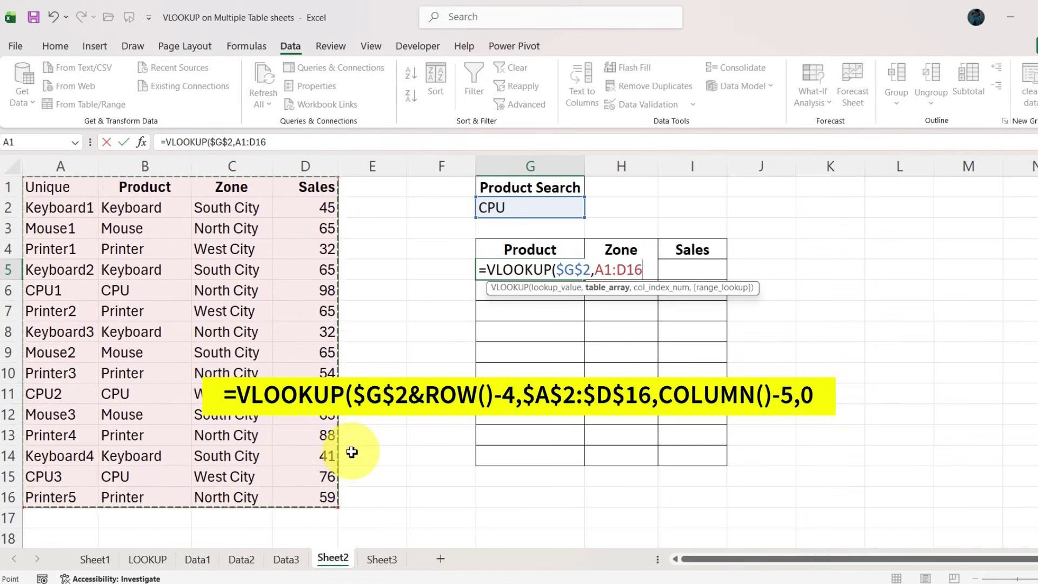
{"action": "type", "text": ","}
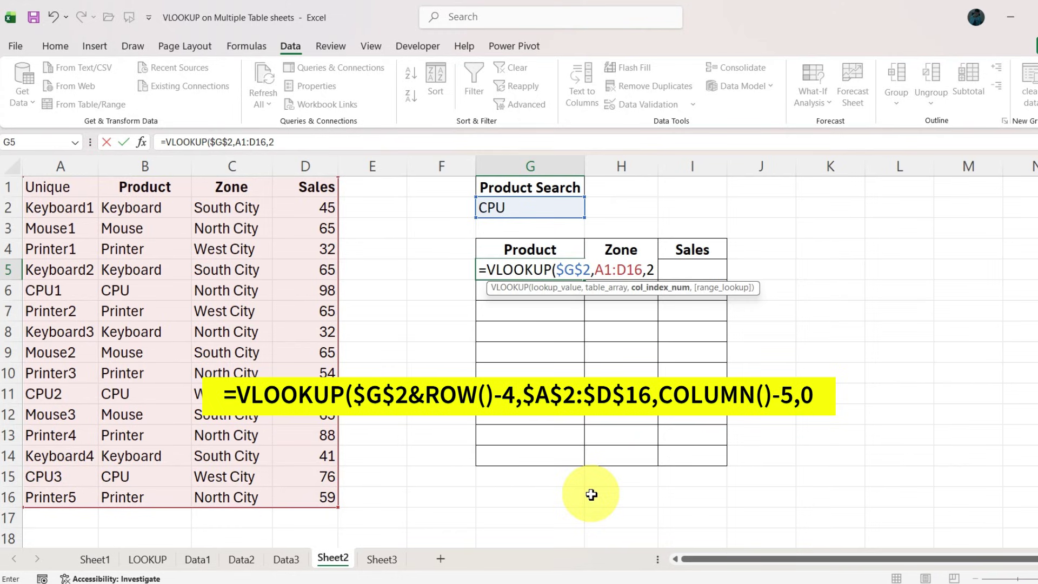
{"action": "type", "text": "2,0"}
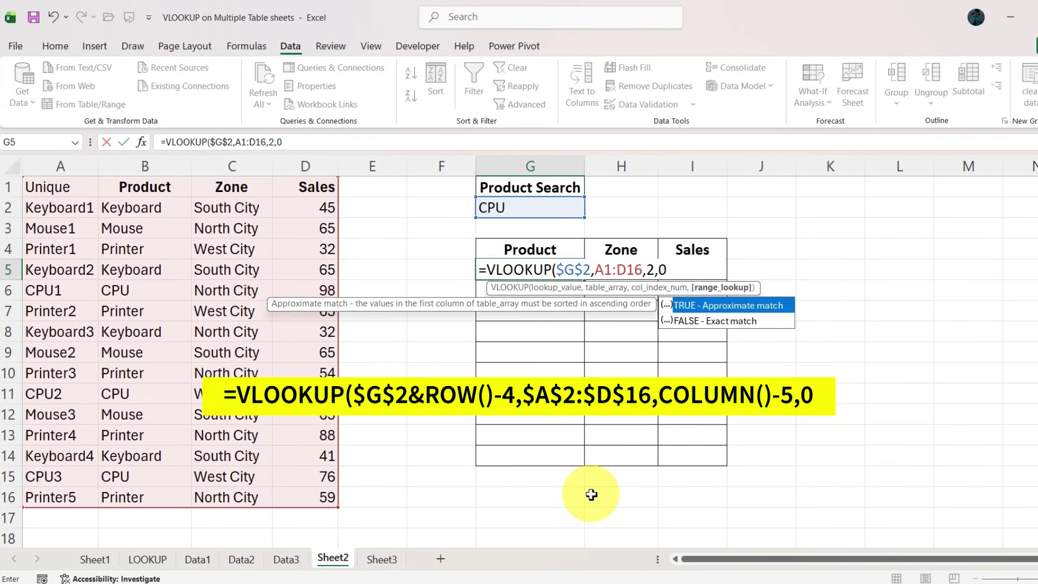
{"action": "key", "text": "Return"}
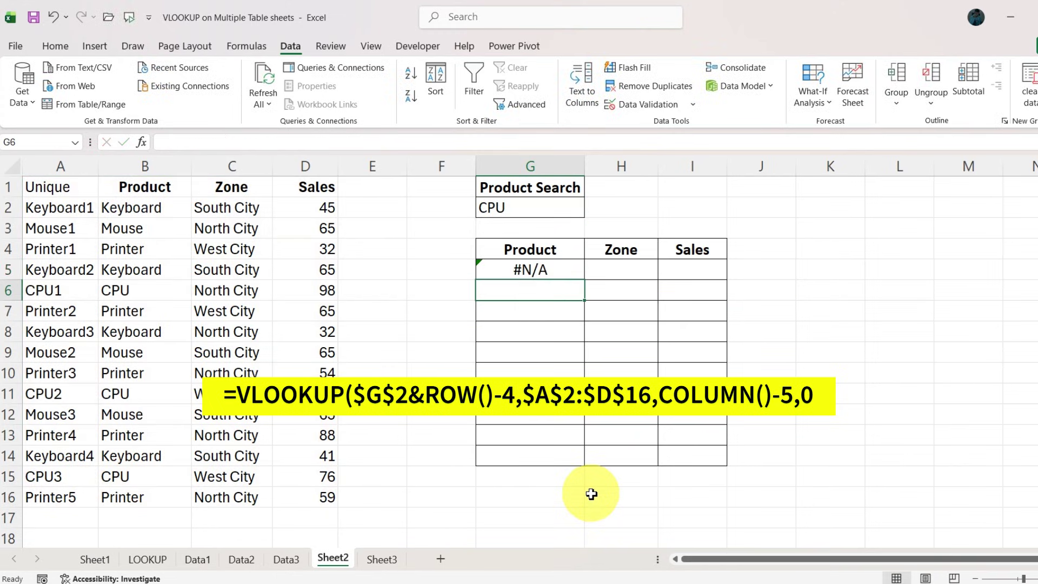
Step: Choose Keyboard as the product search value in cell G2
{"action": "left_click", "coordinate": [564, 207]}
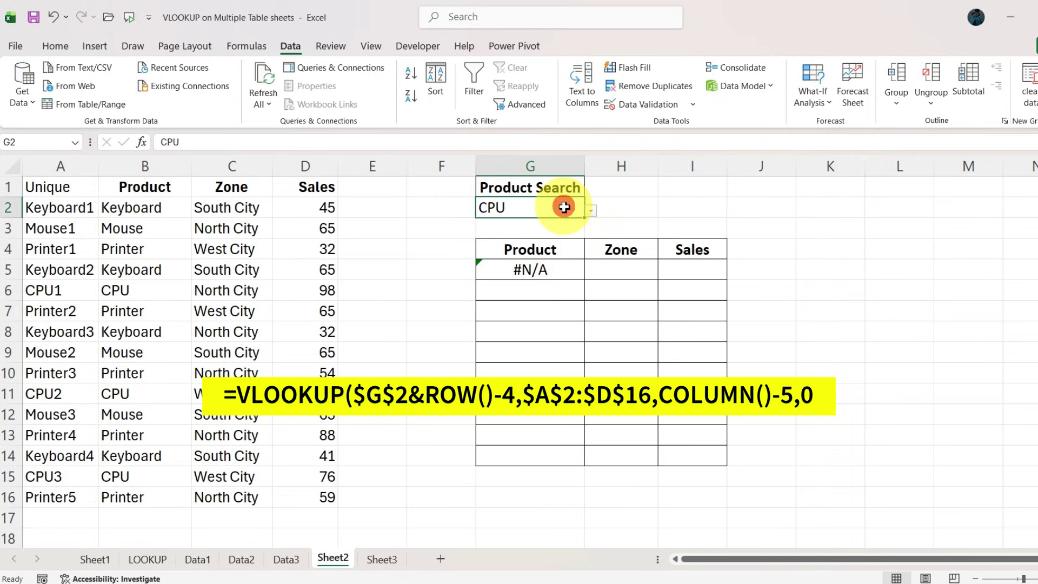
{"action": "left_click", "coordinate": [592, 211]}
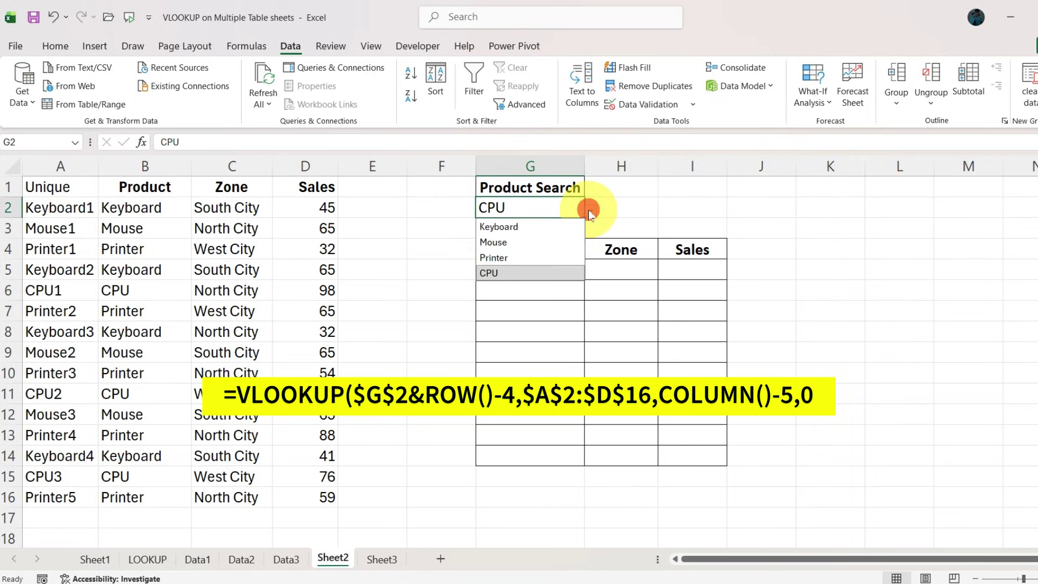
{"action": "left_click", "coordinate": [529, 227]}
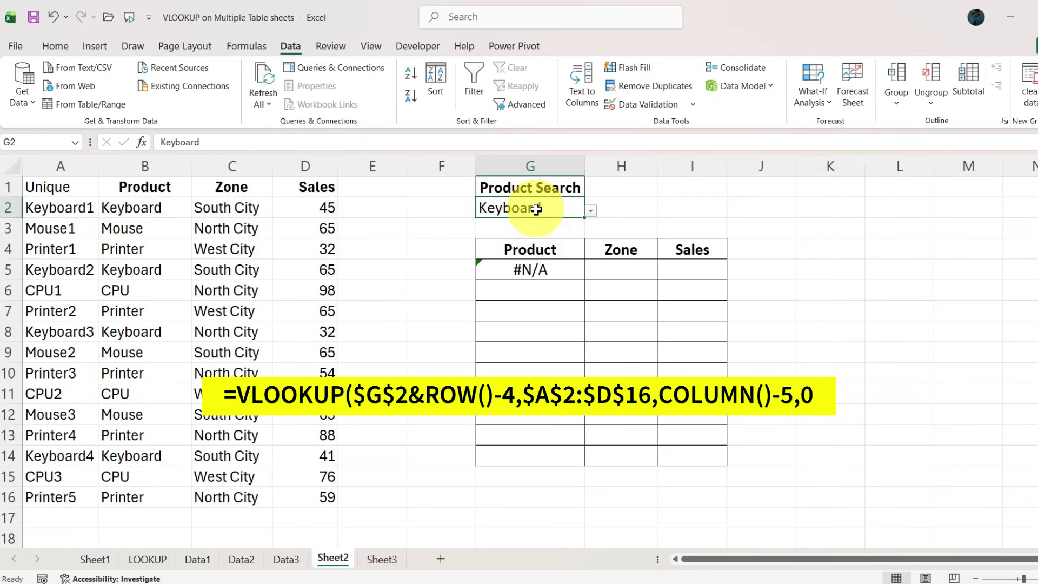
Step: Remove the table range, column index and match type from the G5 formula, keeping =VLOOKUP($G$2
{"action": "left_click", "coordinate": [556, 270]}
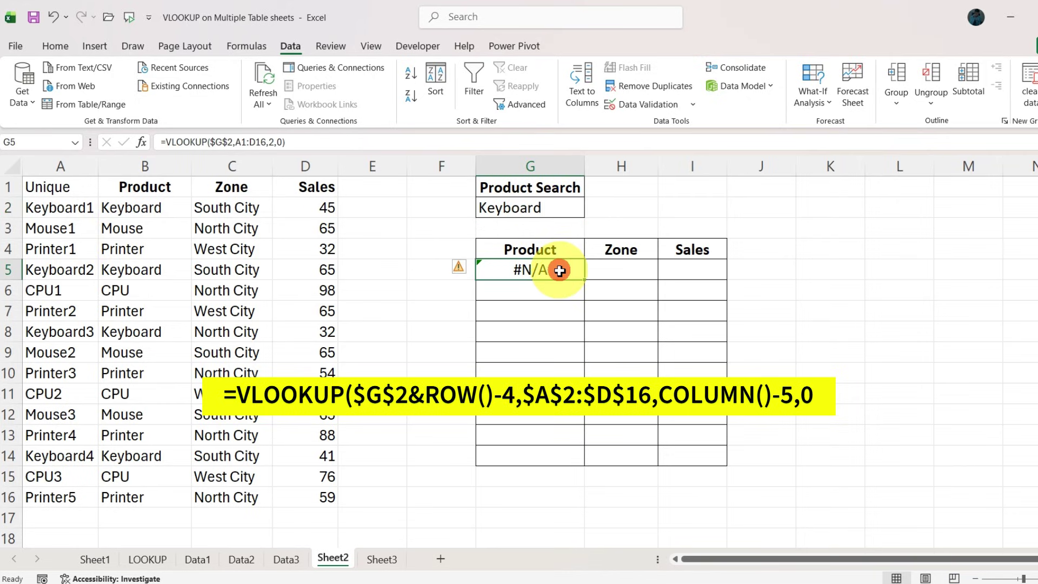
{"action": "double_click", "coordinate": [557, 270]}
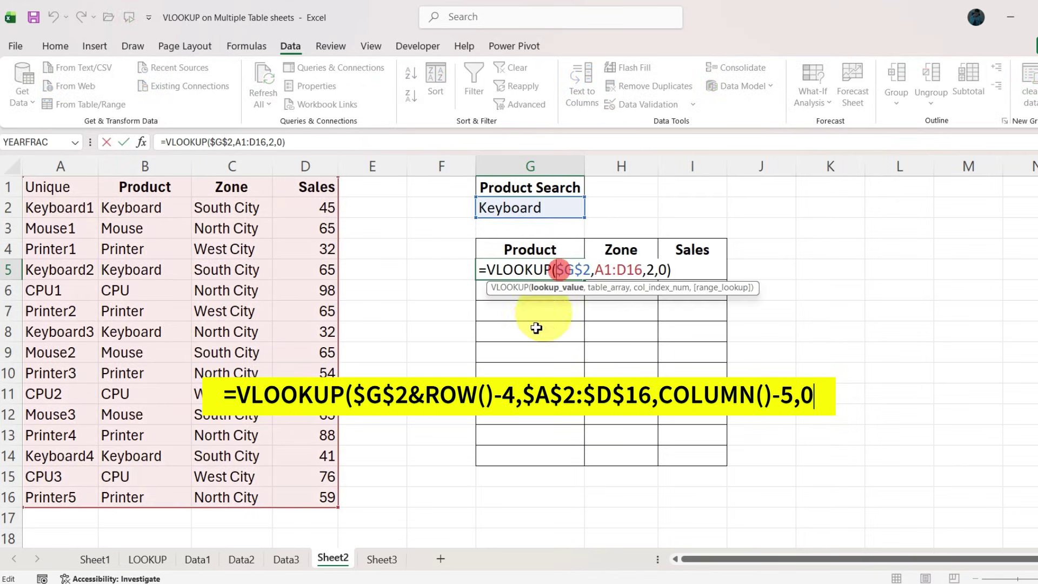
{"action": "left_click", "coordinate": [671, 271]}
{"action": "key", "text": "BackSpace"}
{"action": "key", "text": "BackSpace"}
{"action": "key", "text": "BackSpace"}
{"action": "key", "text": "BackSpace"}
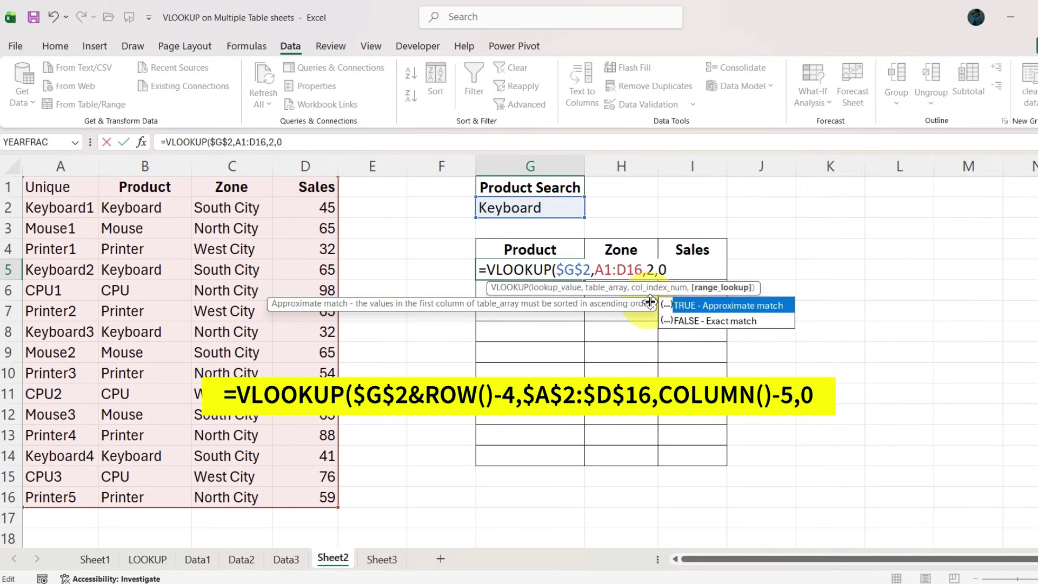
{"action": "key", "text": "BackSpace"}
{"action": "key", "text": "BackSpace"}
{"action": "key", "text": "BackSpace"}
{"action": "key", "text": "BackSpace"}
{"action": "key", "text": "BackSpace"}
{"action": "key", "text": "BackSpace"}
{"action": "key", "text": "BackSpace"}
{"action": "key", "text": "BackSpace"}
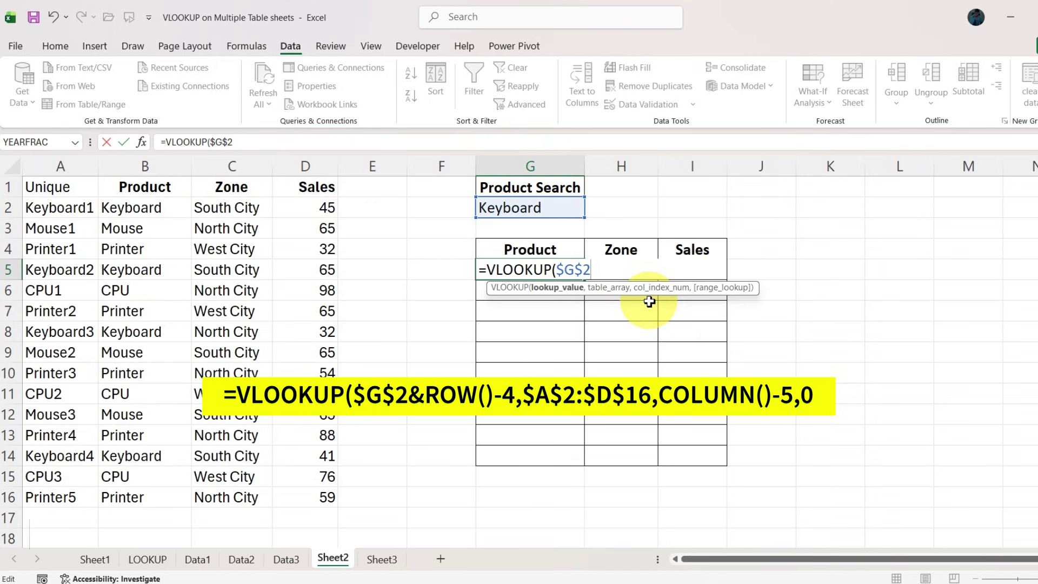
Step: Append &ROW()-4 to the lookup value in G5 so the formula starts =VLOOKUP($G$2&ROW()-4
{"action": "type", "text": "&"}
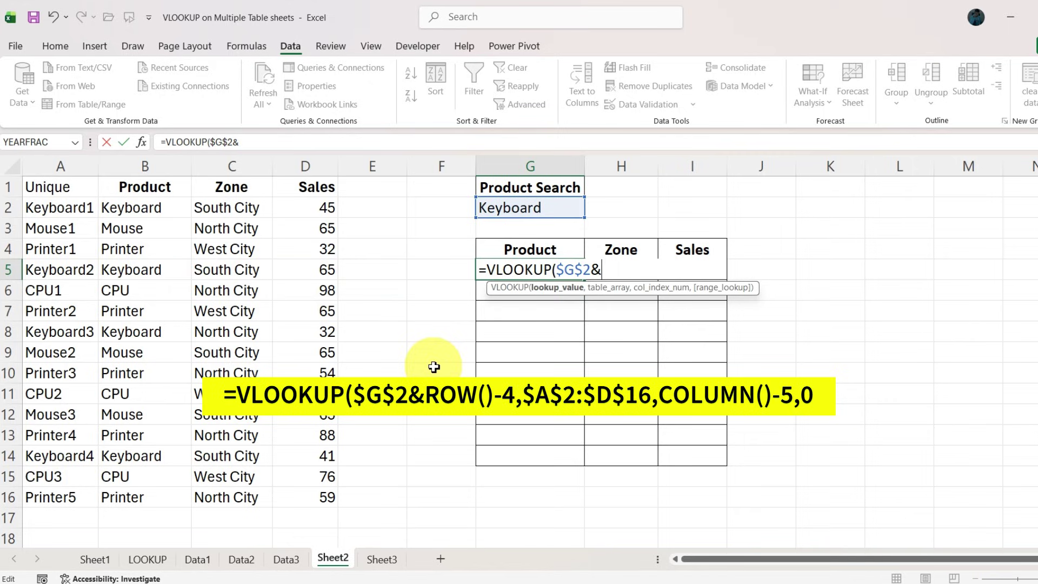
{"action": "type", "text": "row"}
{"action": "key", "text": "Tab"}
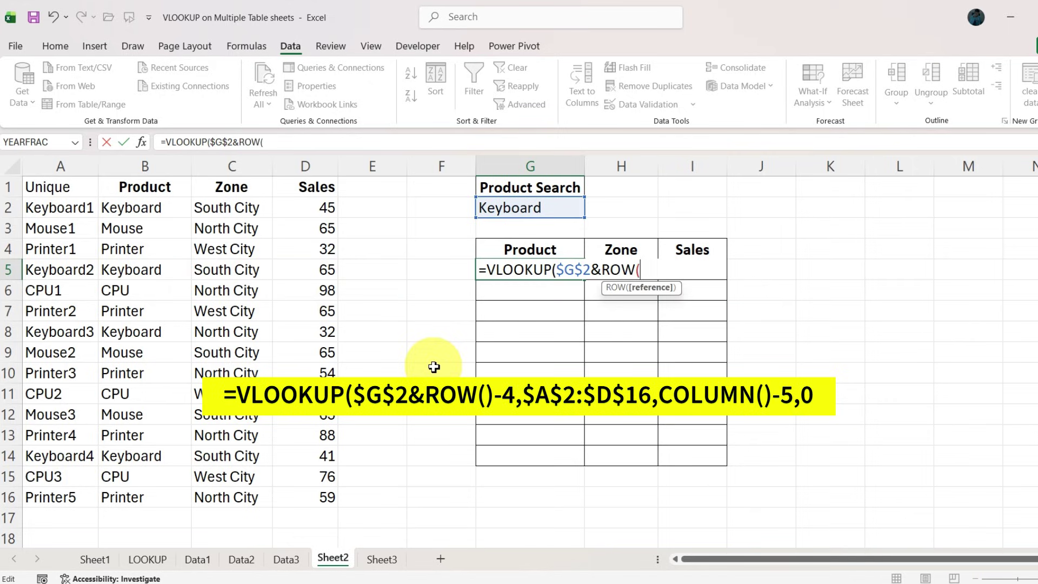
{"action": "type", "text": ")-4"}
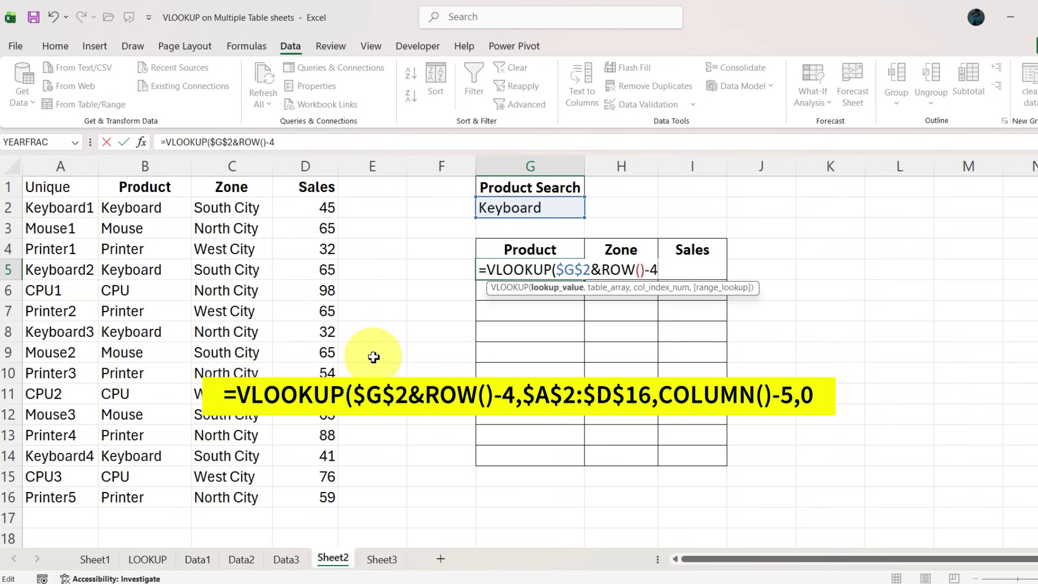
Step: Add the absolute range $A$2:$D$16 as the table array of the VLOOKUP in G5
{"action": "type", "text": ","}
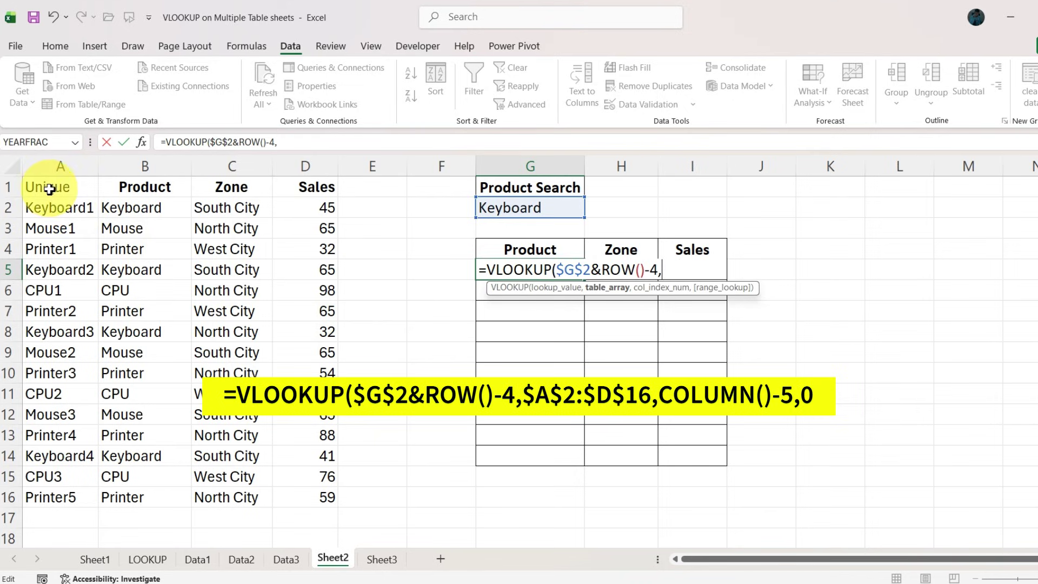
{"action": "left_click_drag", "start_coordinate": [49, 189], "coordinate": [144, 371]}
{"action": "left_click_drag", "start_coordinate": [47, 204], "coordinate": [308, 498]}
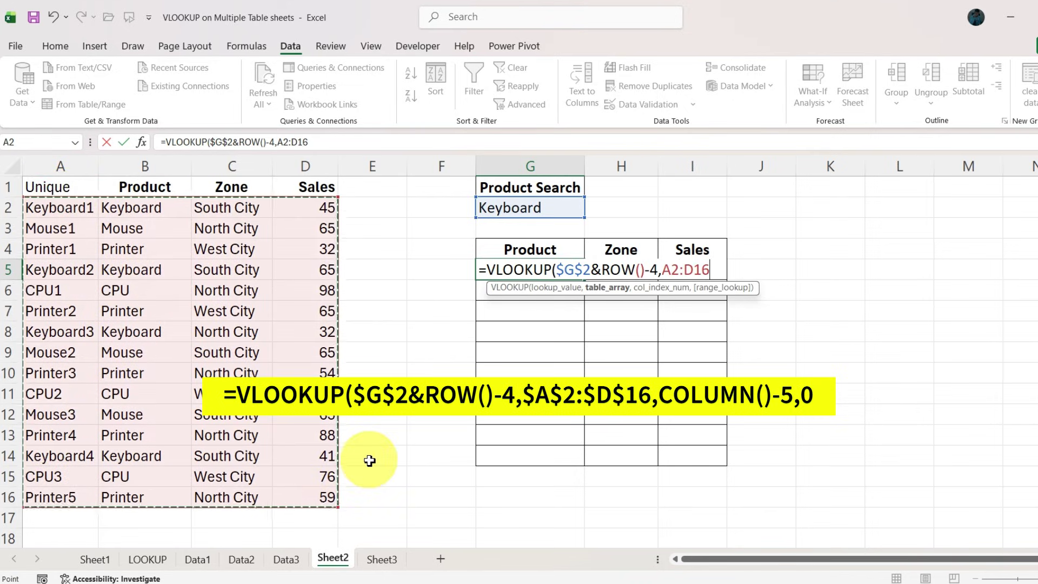
{"action": "key", "text": "F4"}
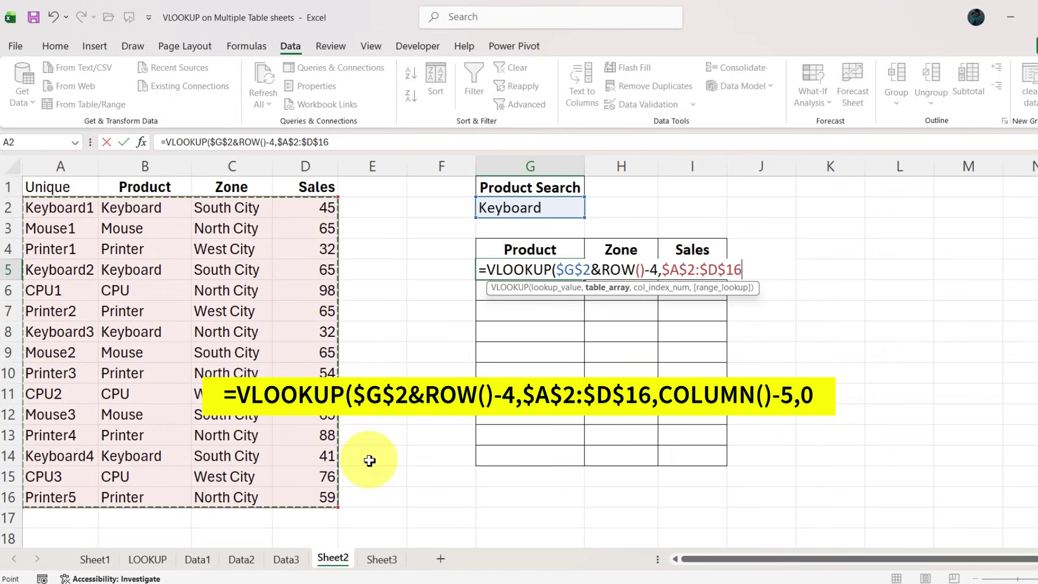
{"action": "type", "text": ","}
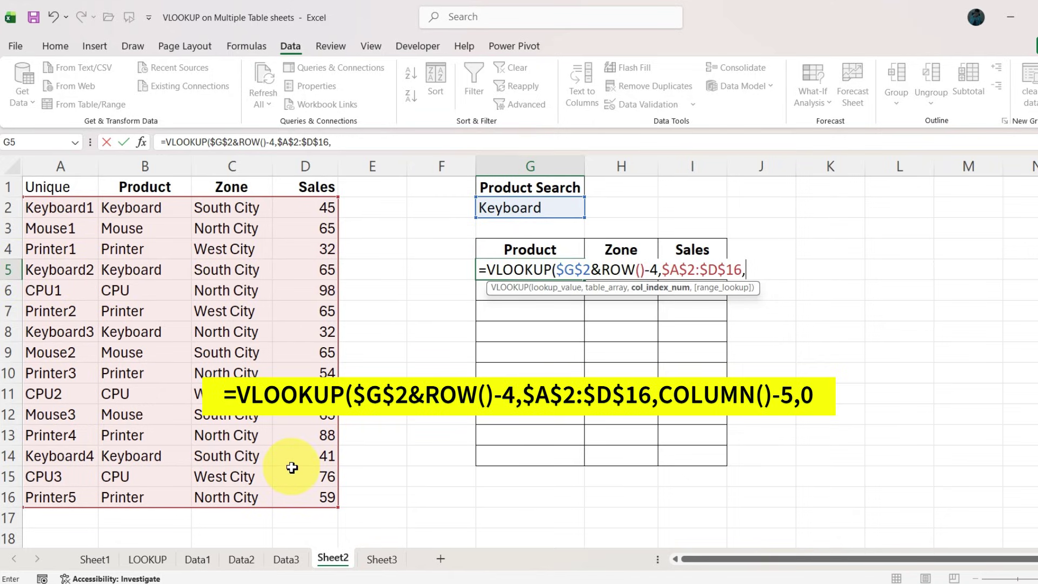
{"action": "type", "text": "row"}
{"action": "key", "text": "Tab"}
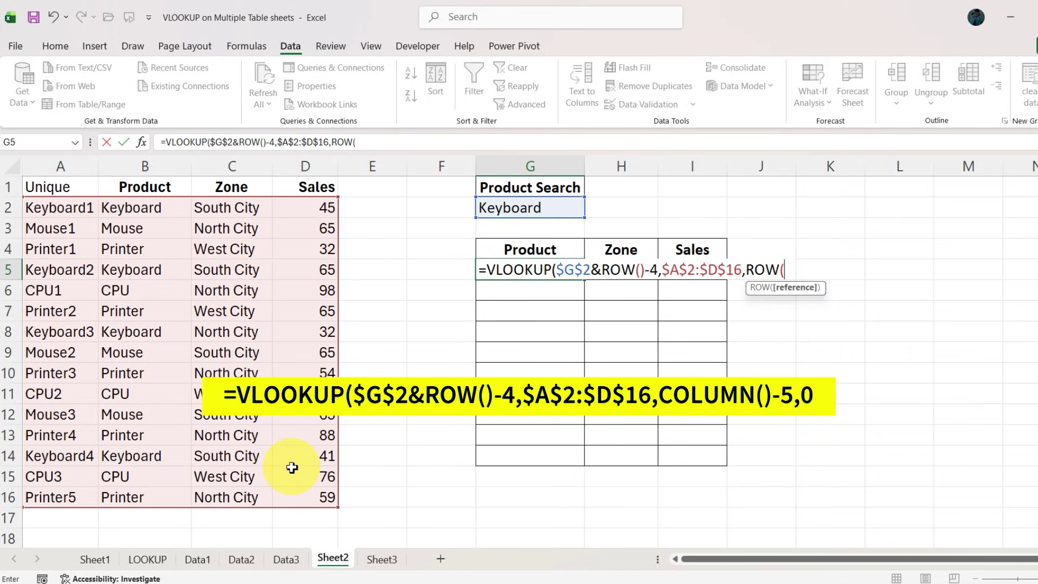
{"action": "type", "text": ")"}
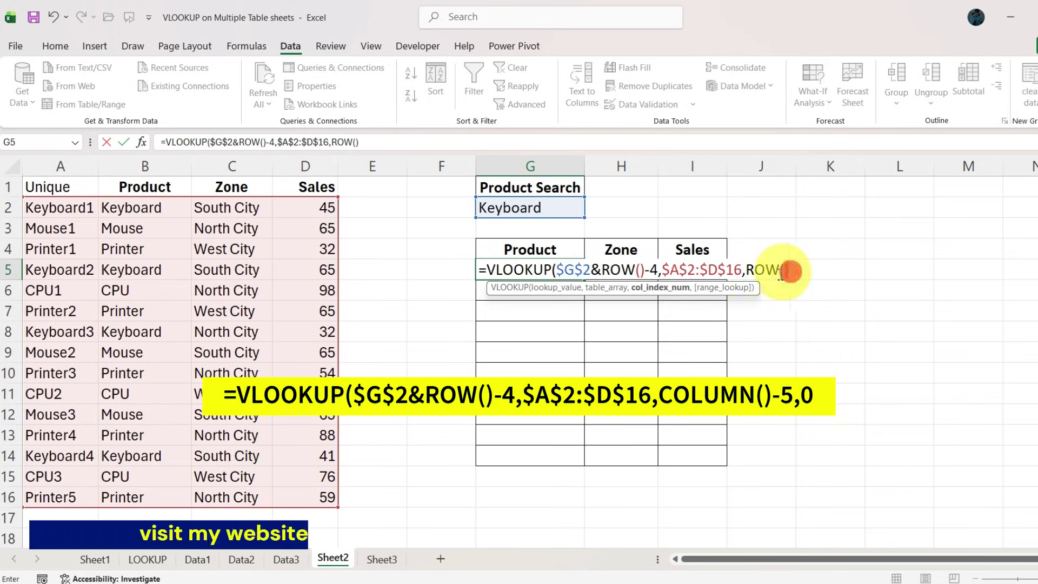
{"action": "left_click_drag", "start_coordinate": [793, 275], "coordinate": [754, 274]}
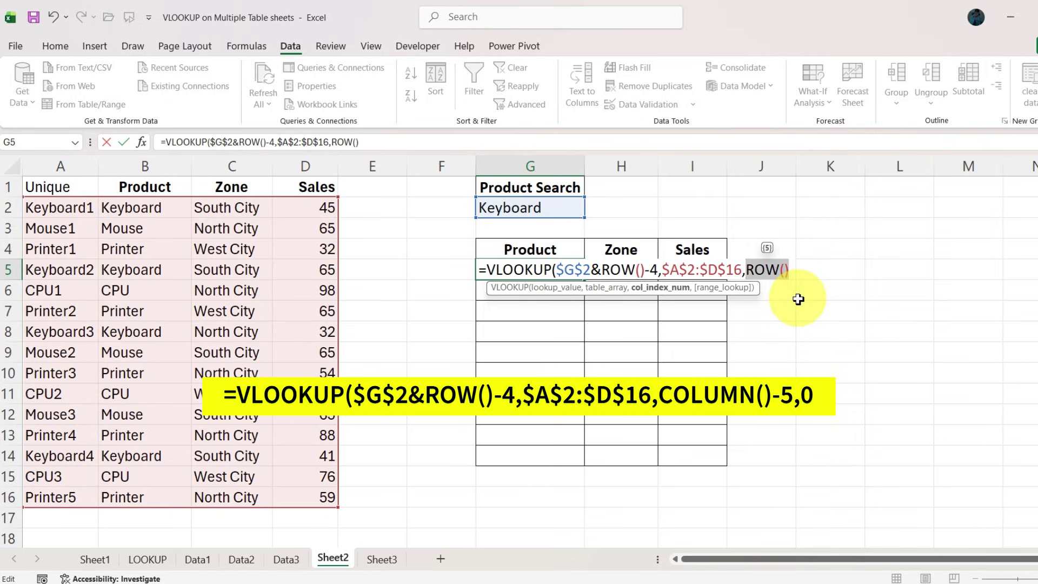
{"action": "key", "text": "BackSpace"}
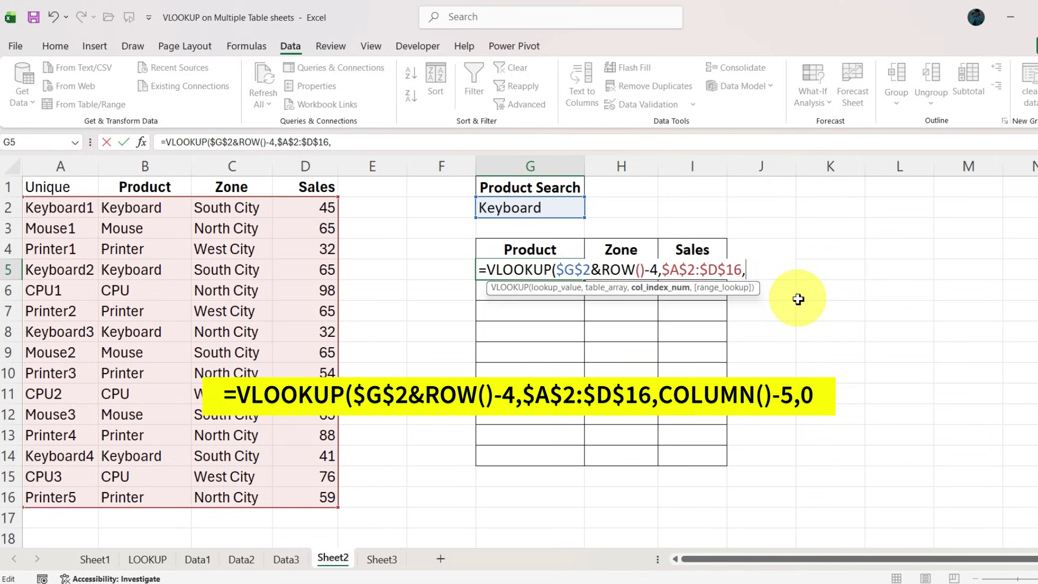
{"action": "type", "text": "col"}
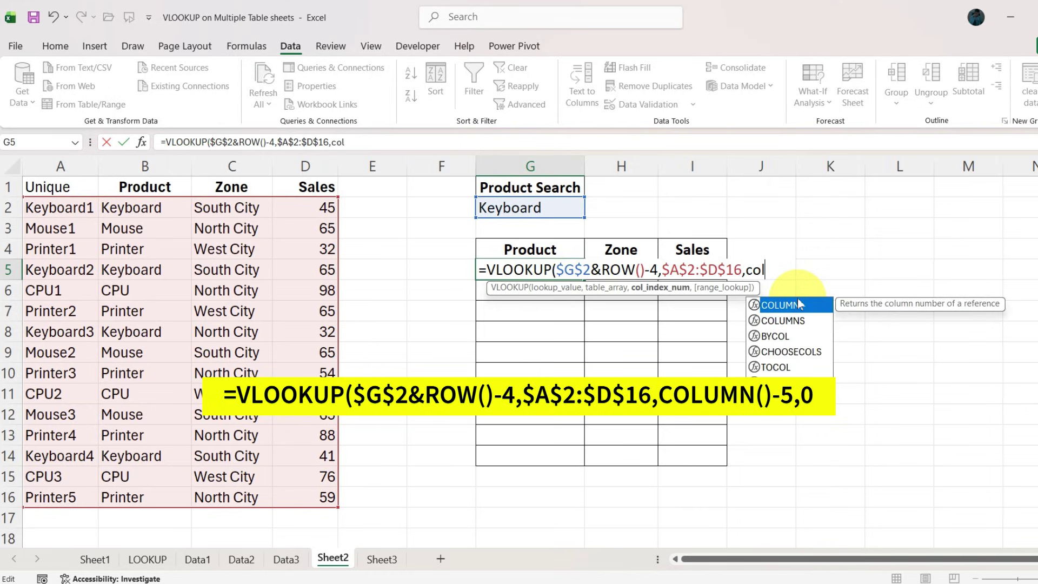
{"action": "double_click", "coordinate": [784, 305]}
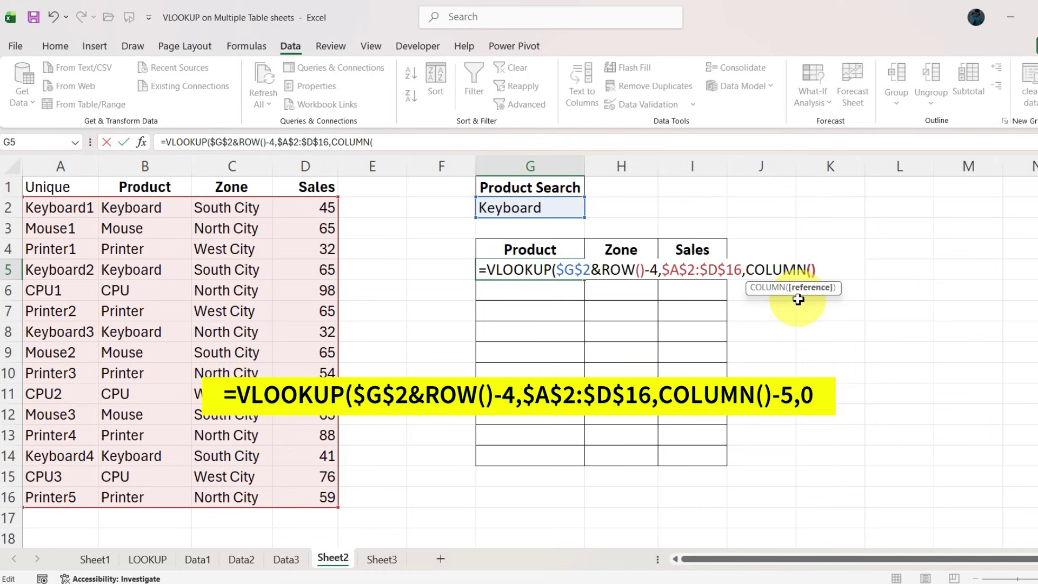
{"action": "type", "text": ")"}
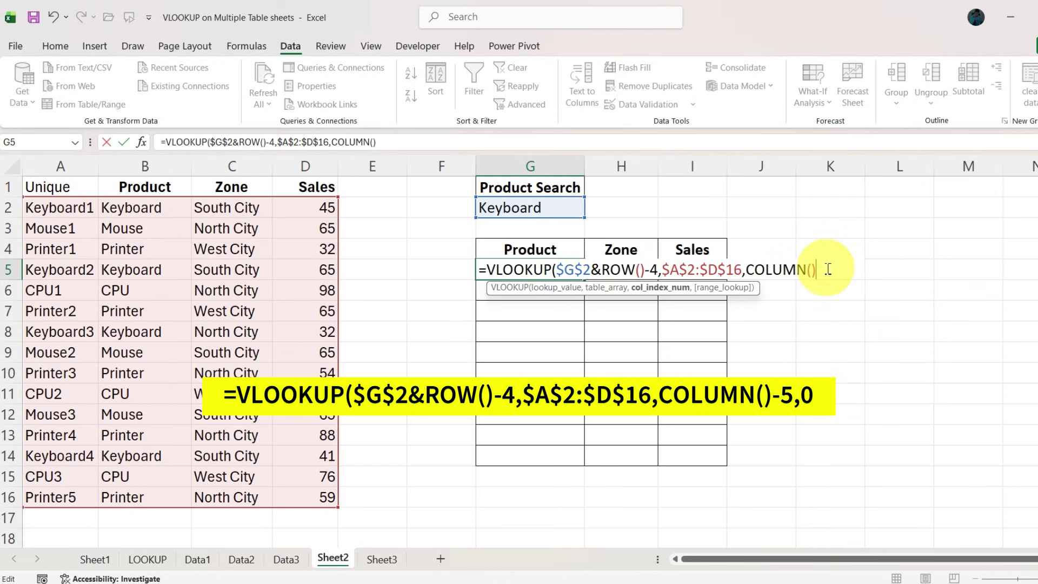
{"action": "left_click_drag", "start_coordinate": [820, 268], "coordinate": [754, 271]}
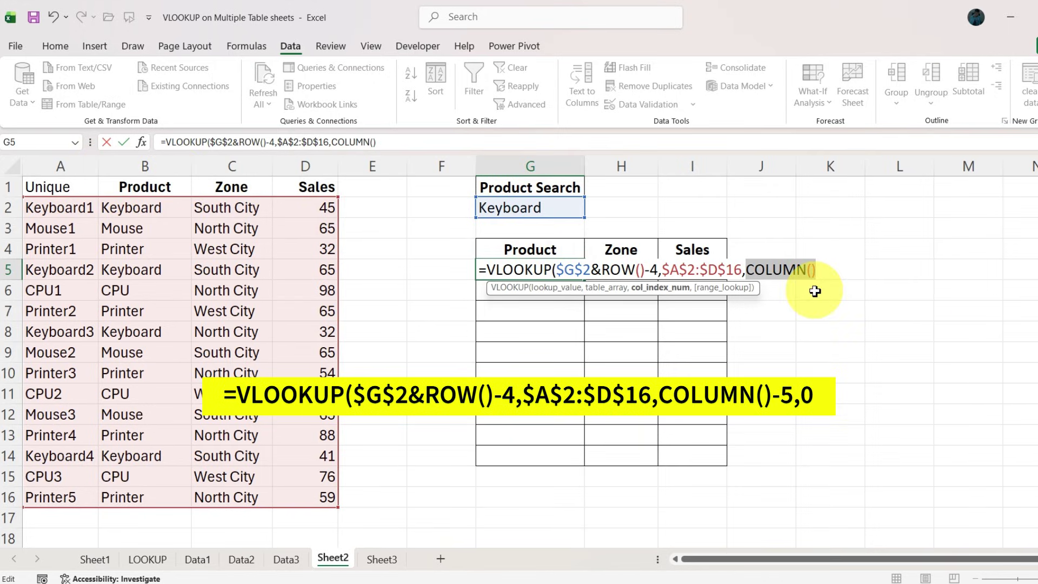
{"action": "key", "text": "ctrl+z"}
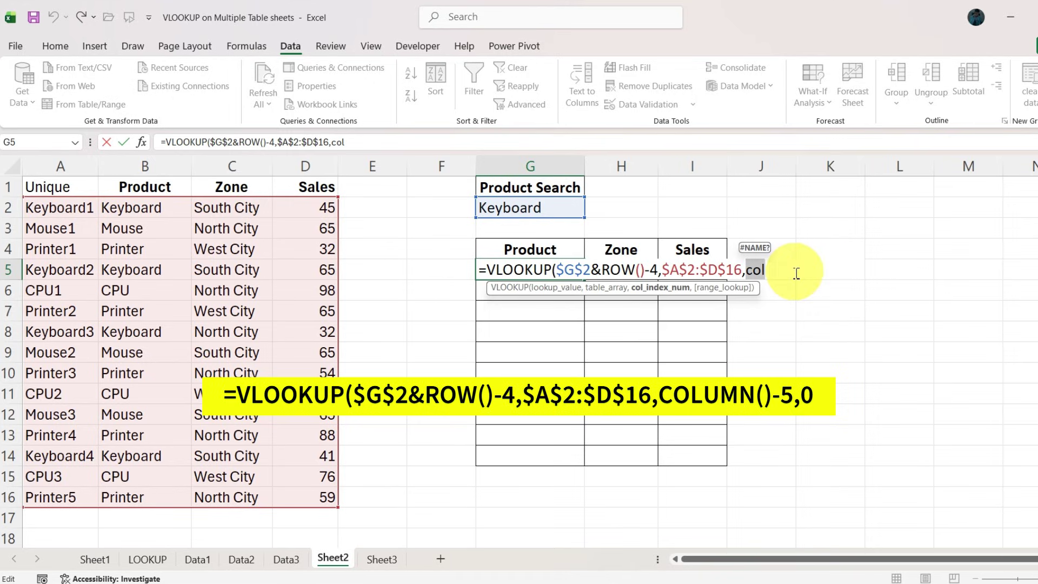
{"action": "left_click", "coordinate": [786, 275]}
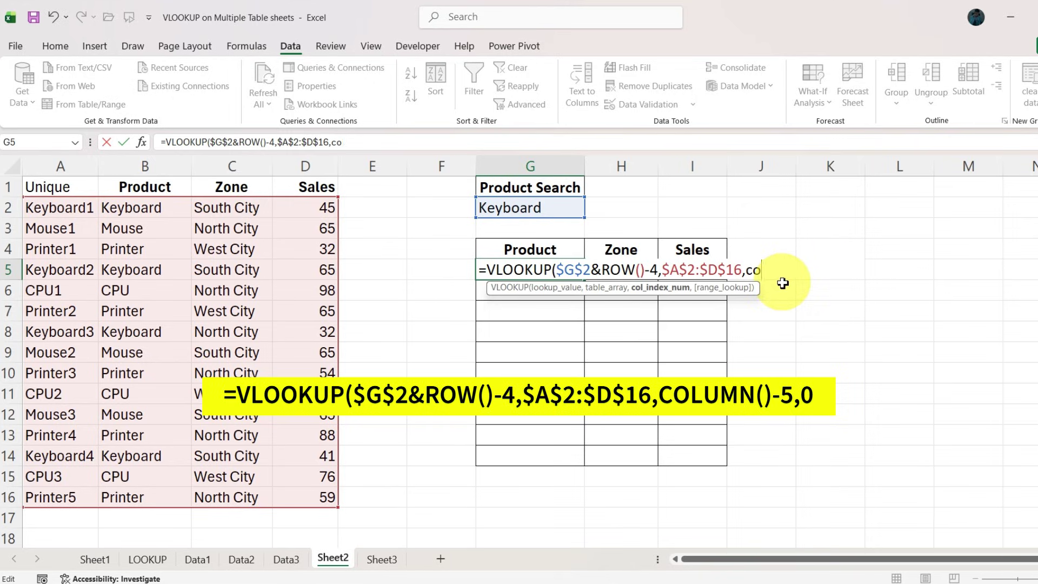
{"action": "key", "text": "BackSpace"}
{"action": "key", "text": "BackSpace"}
Step: Complete the VLOOKUP in G5 with COLUMN()-5 as the column index and 0 as the match type, accepting the closing-bracket correction
{"action": "type", "text": "col"}
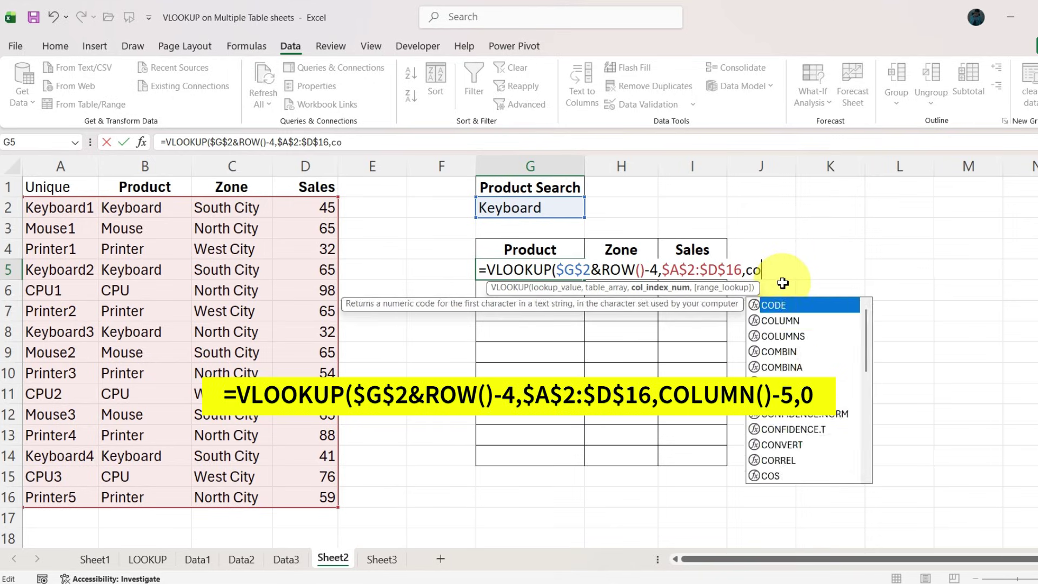
{"action": "key", "text": "Tab"}
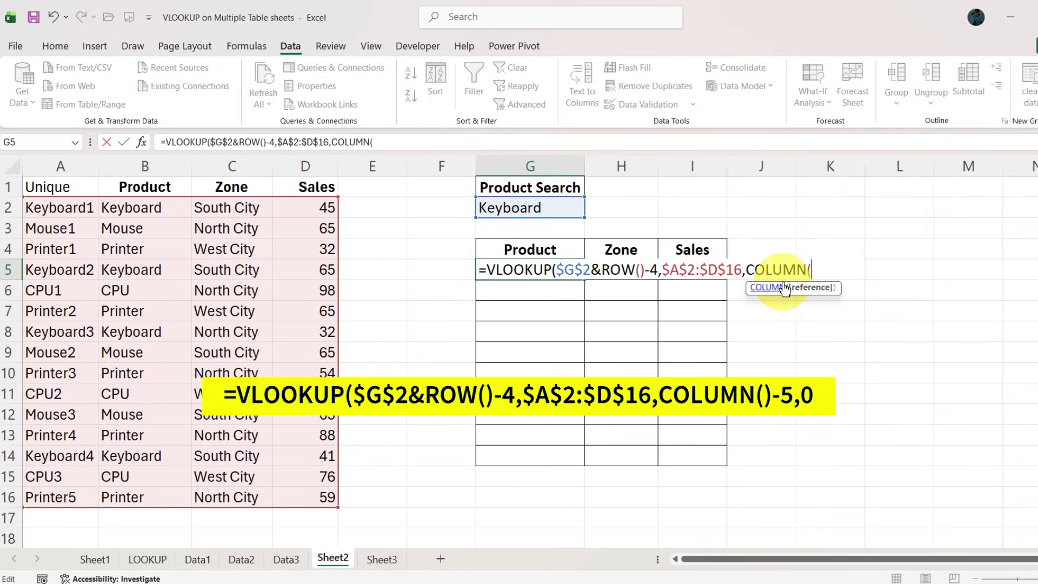
{"action": "type", "text": ")-"}
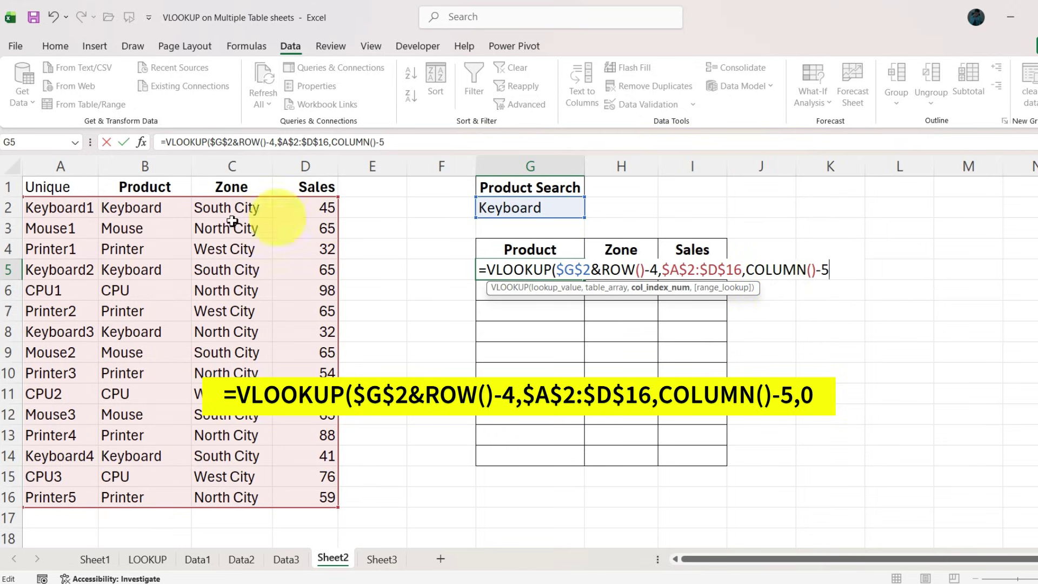
{"action": "type", "text": "5"}
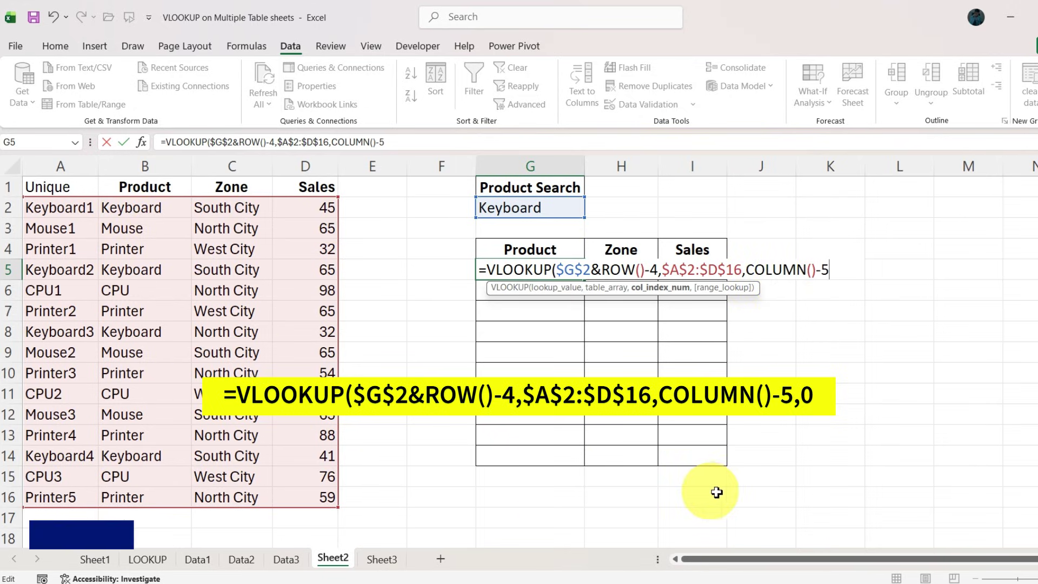
{"action": "type", "text": ",0"}
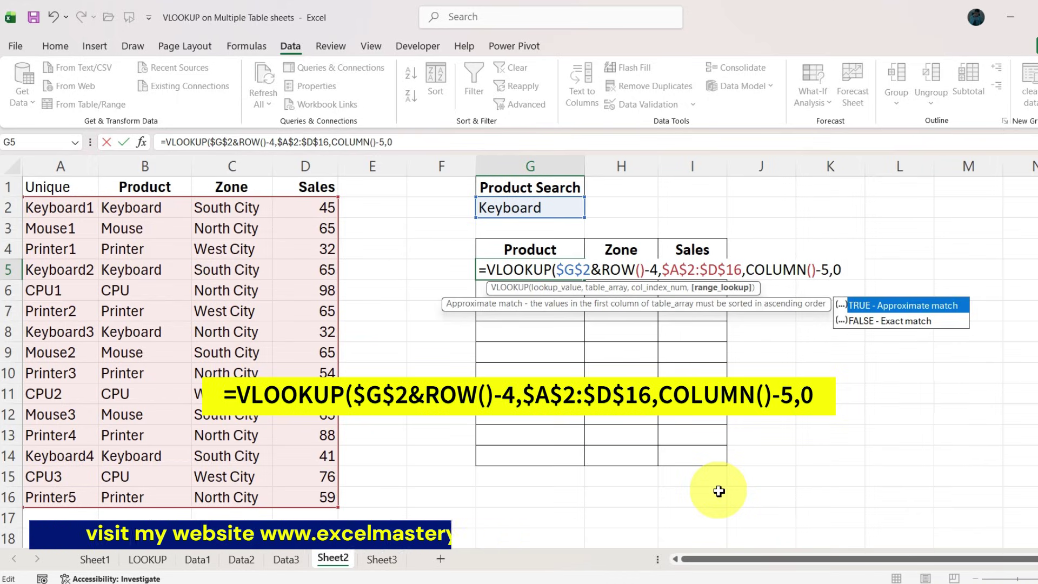
{"action": "key", "text": "Return"}
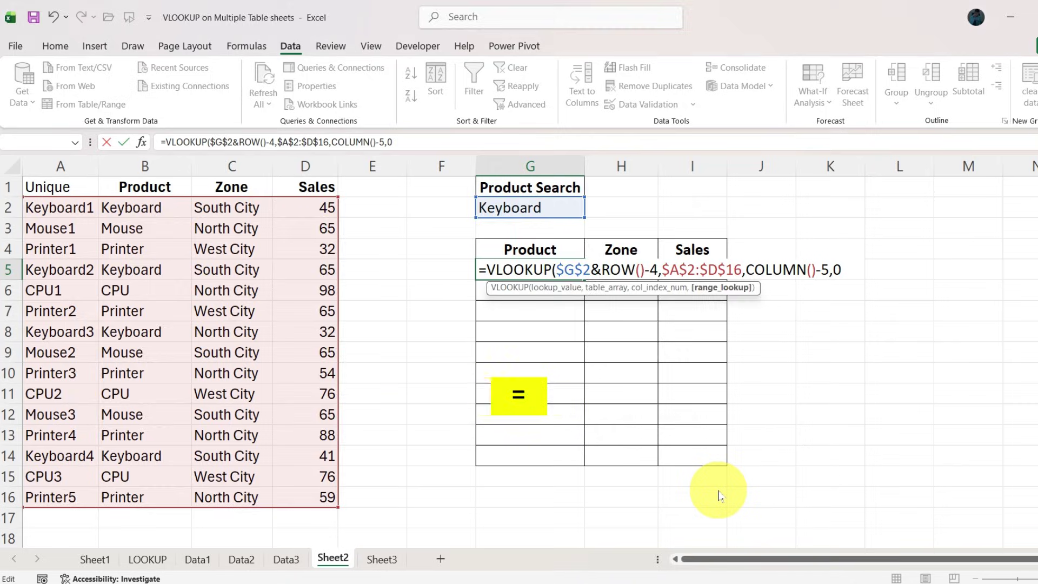
{"action": "key", "text": "Return"}
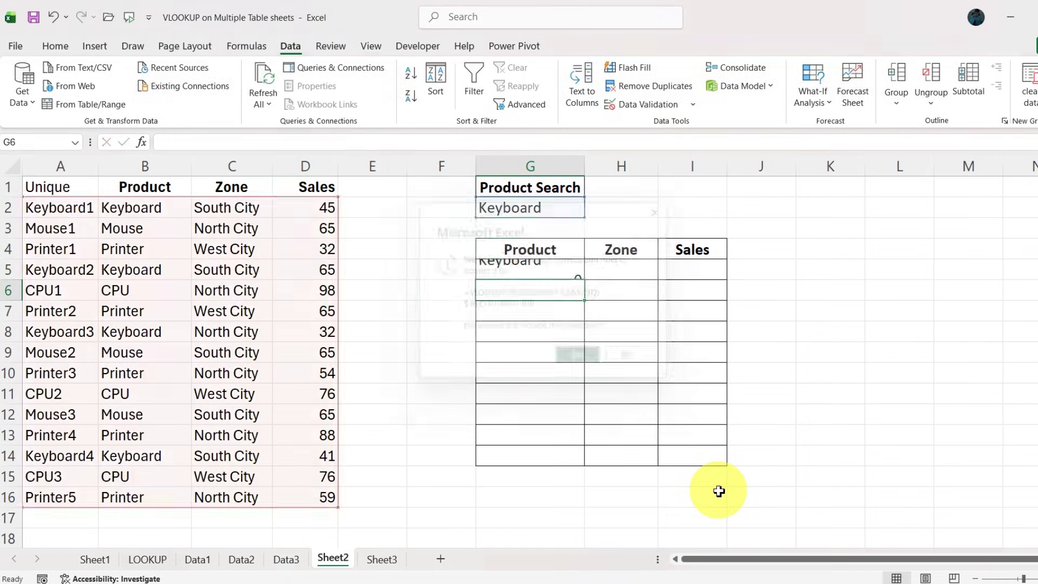
Step: Fill the G5 formula across to I5 and compare the result with the source row B2:D2
{"action": "left_click", "coordinate": [557, 273]}
{"action": "left_click_drag", "start_coordinate": [587, 282], "coordinate": [711, 281]}
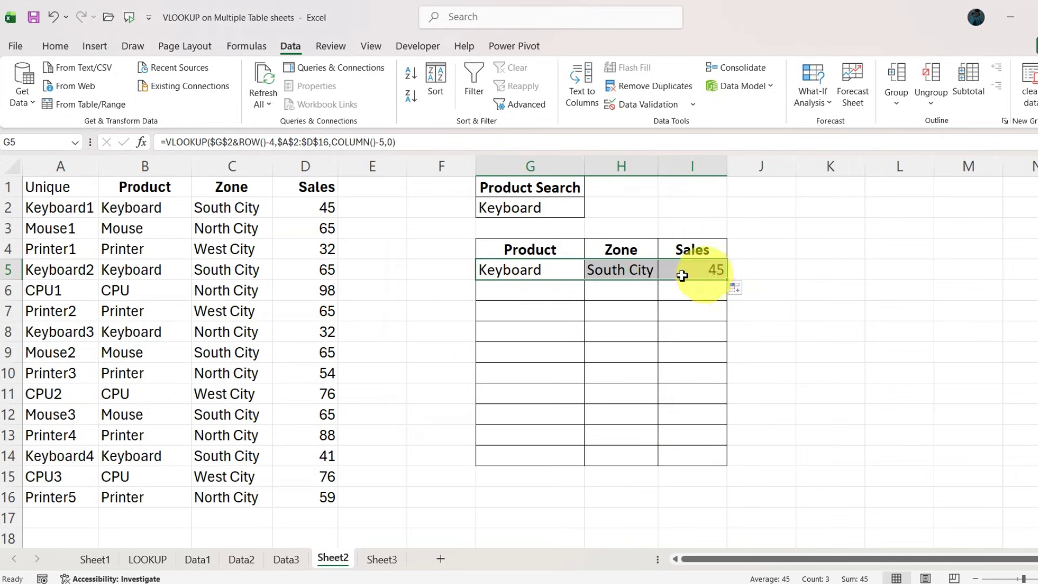
{"action": "left_click_drag", "start_coordinate": [131, 207], "coordinate": [292, 209]}
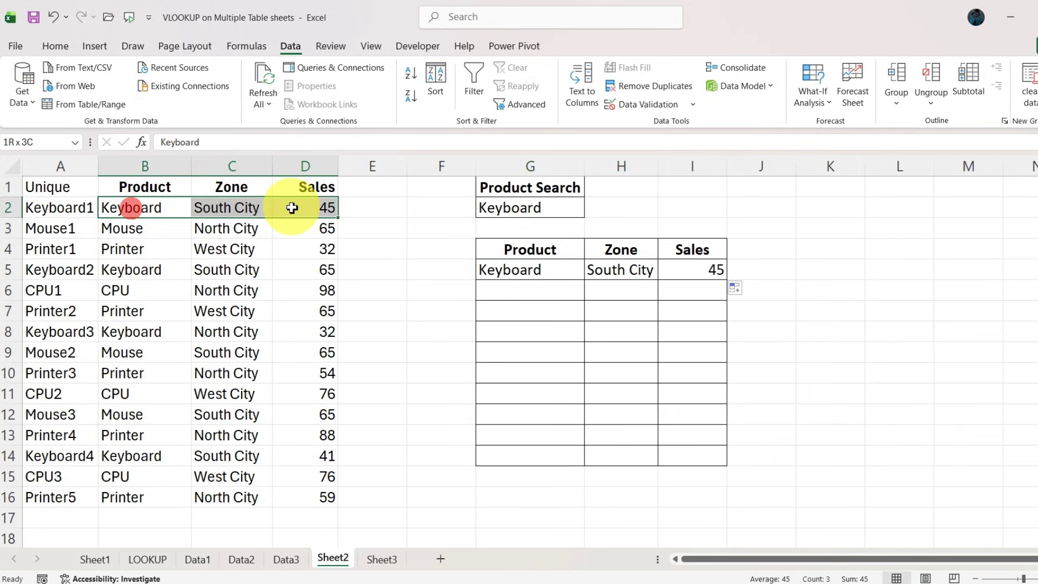
Step: Fill the G5 formula down the Product column and across the whole results table, G5:I14
{"action": "left_click", "coordinate": [528, 269]}
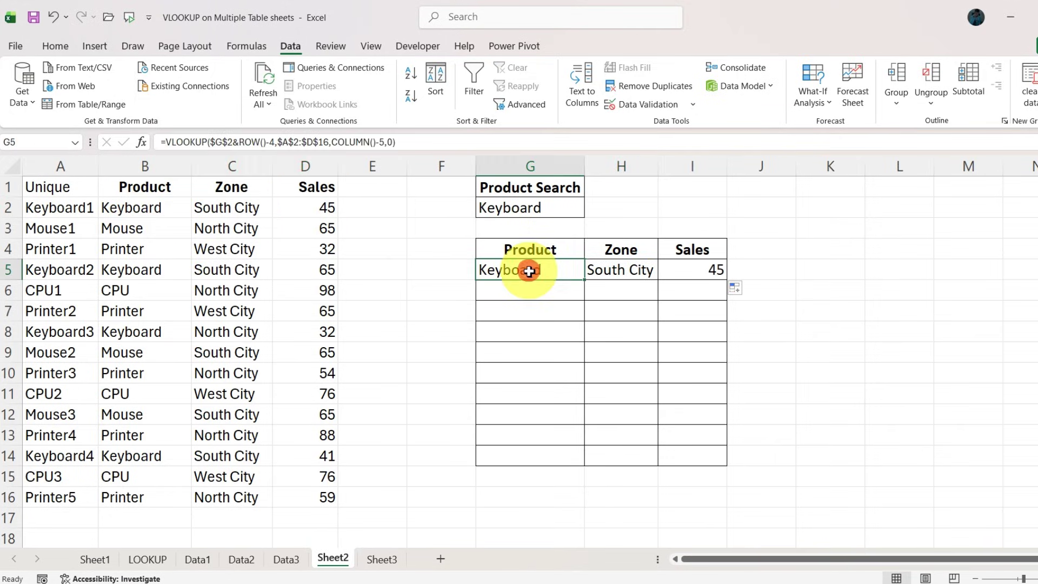
{"action": "left_click_drag", "start_coordinate": [587, 279], "coordinate": [584, 344]}
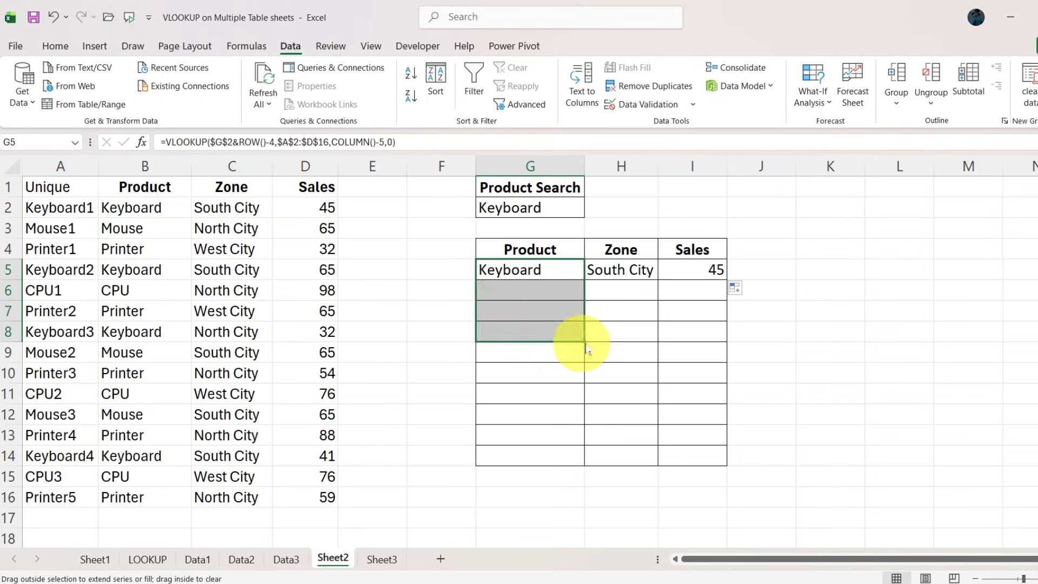
{"action": "left_click", "coordinate": [537, 269]}
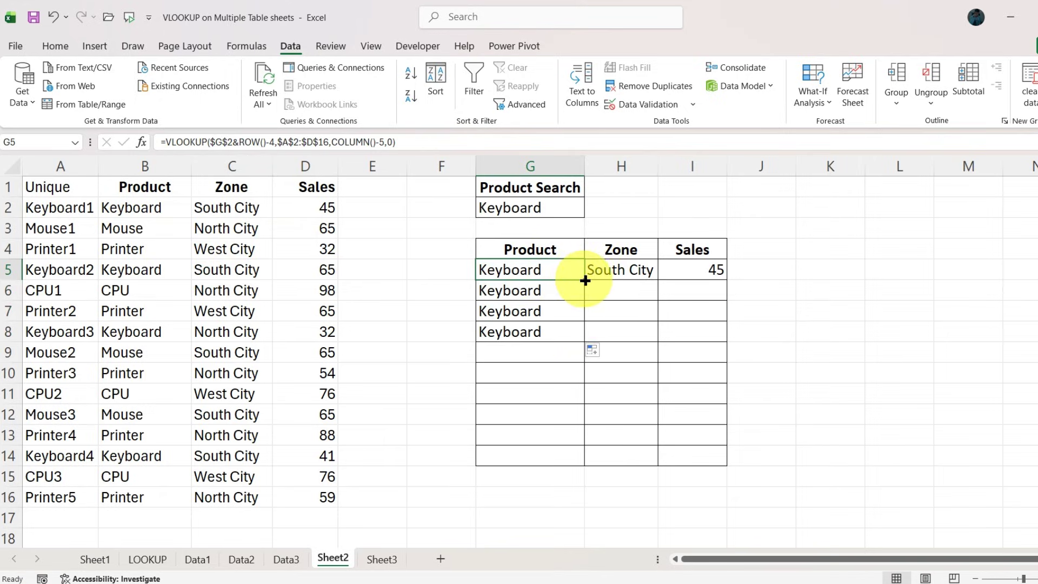
{"action": "left_click_drag", "start_coordinate": [585, 280], "coordinate": [731, 466]}
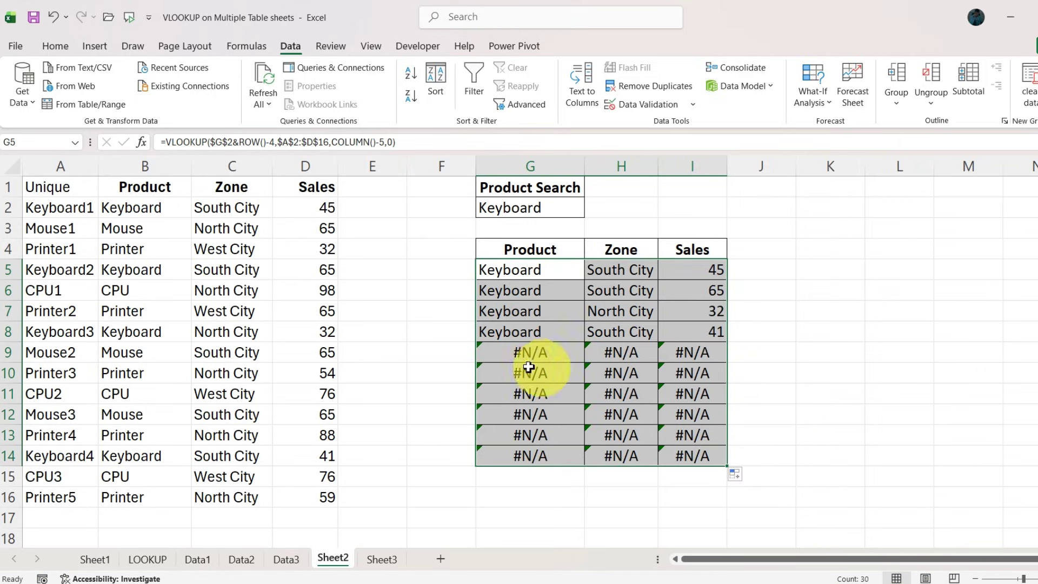
Step: Wrap the VLOOKUP in G5 in IFERROR with "" as the value if error, accepting the closing-bracket correction
{"action": "left_click", "coordinate": [506, 270]}
{"action": "double_click", "coordinate": [506, 270]}
{"action": "left_click", "coordinate": [488, 269]}
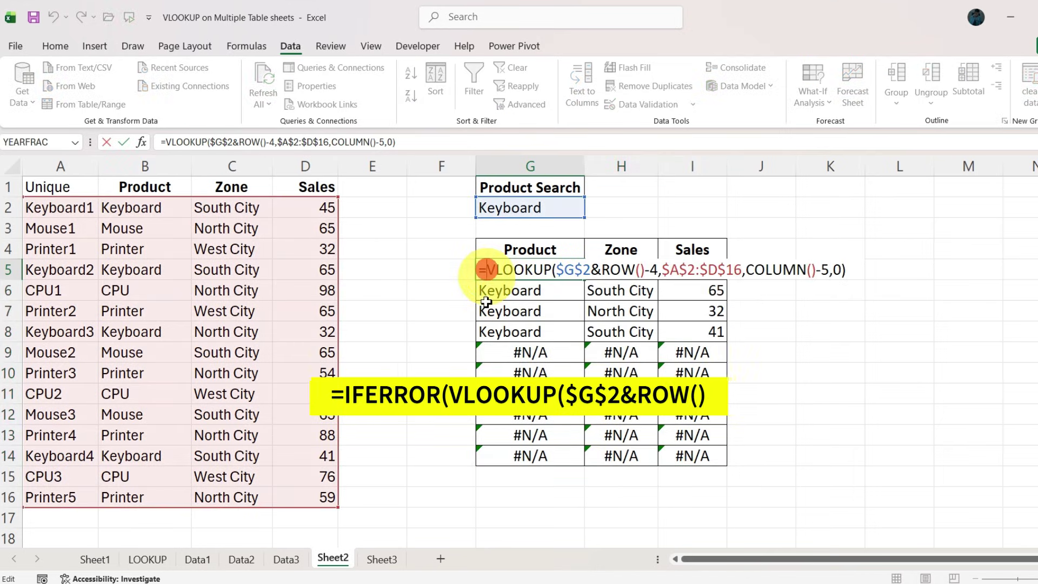
{"action": "type", "text": "ifer"}
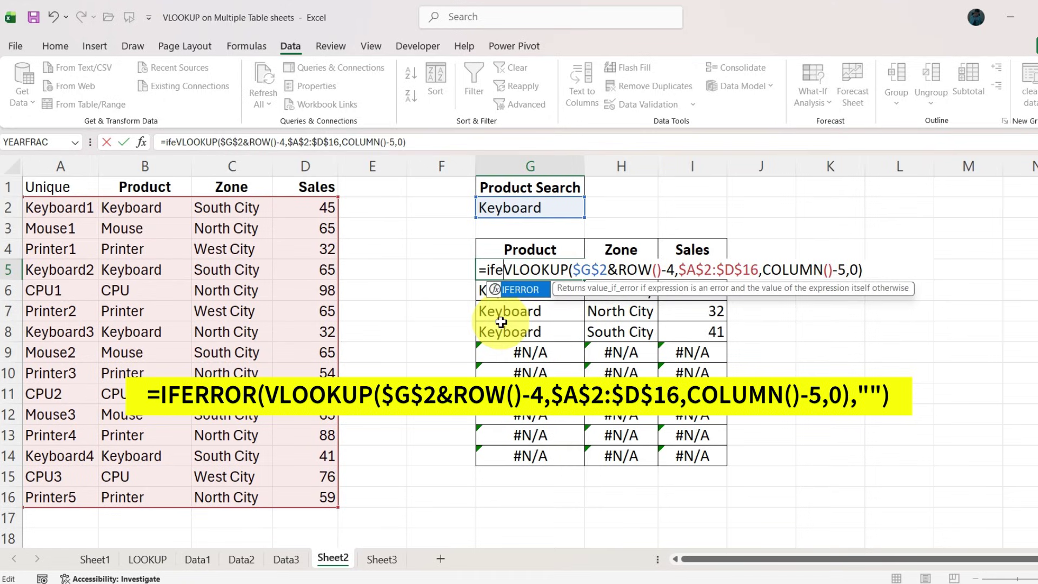
{"action": "key", "text": "Tab"}
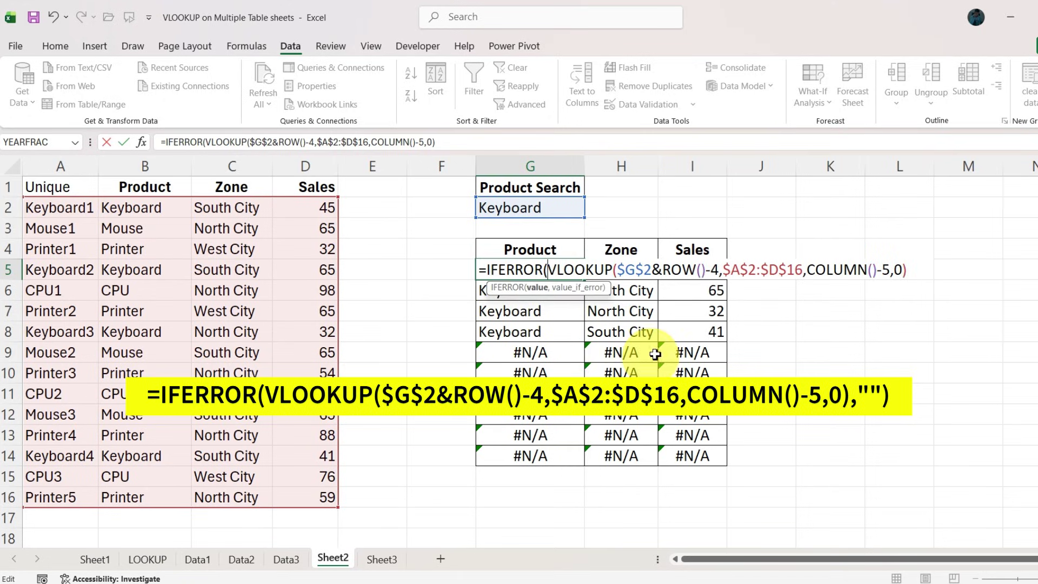
{"action": "left_click_drag", "start_coordinate": [551, 271], "coordinate": [909, 269]}
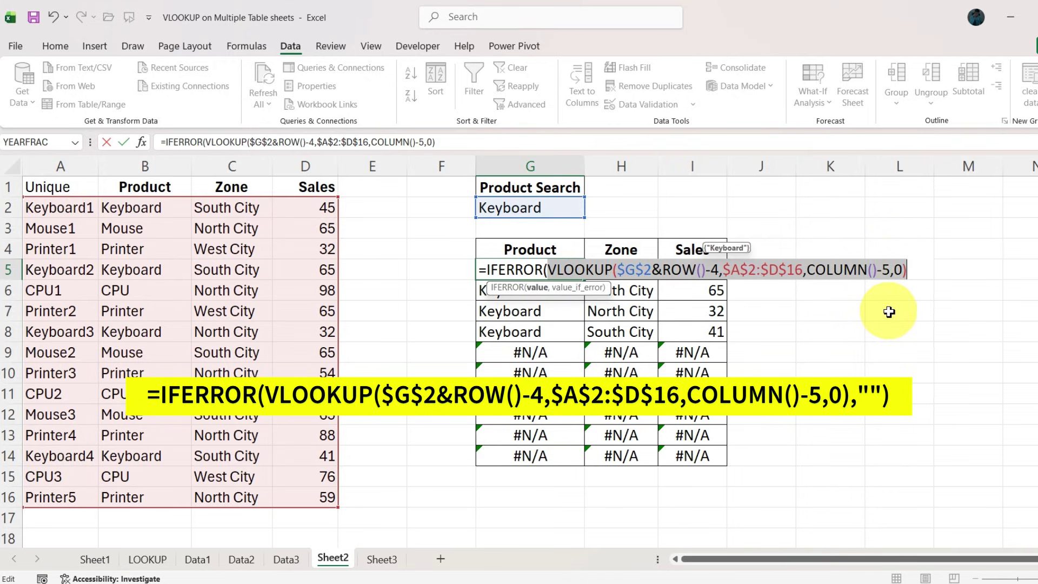
{"action": "left_click", "coordinate": [914, 270]}
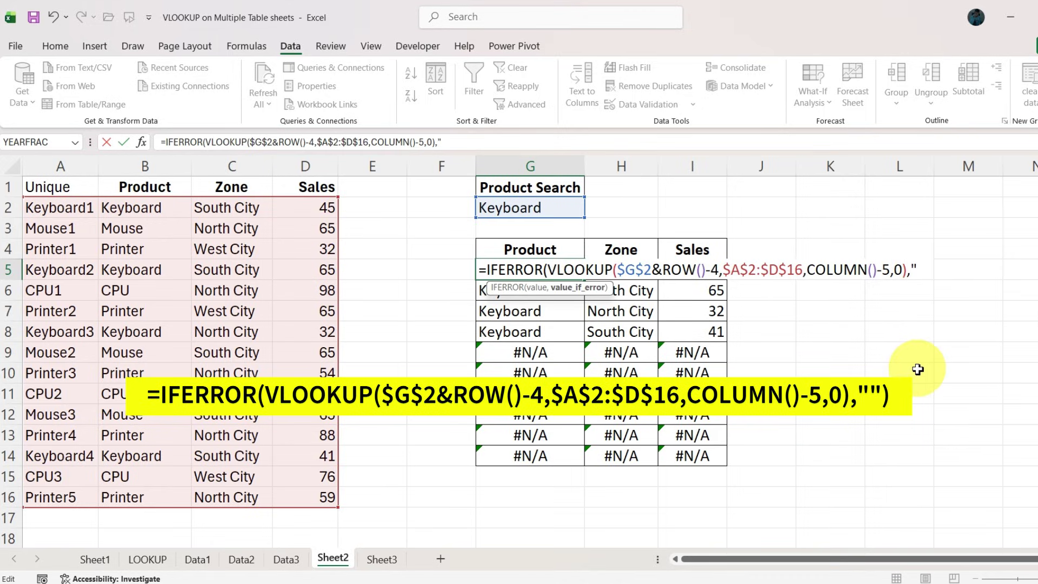
{"action": "type", "text": ",\"\""}
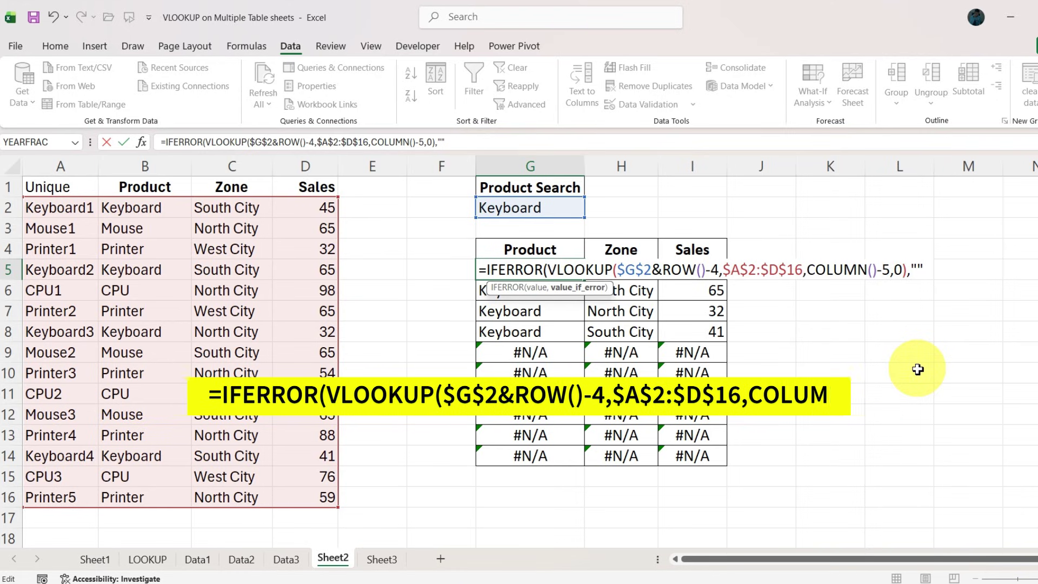
{"action": "key", "text": "Return"}
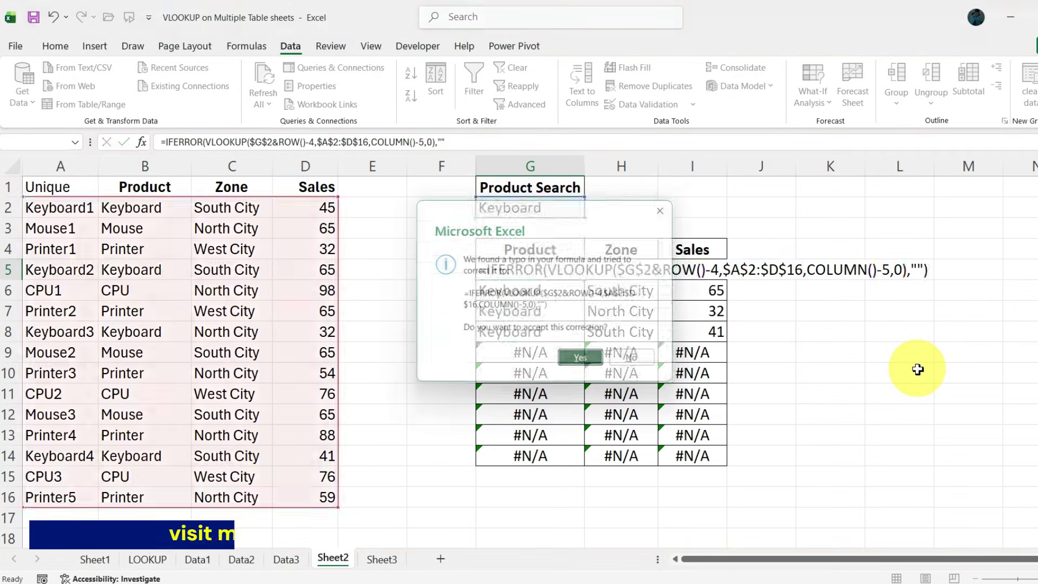
{"action": "key", "text": "Return"}
Step: Copy the IFERROR formula from G5 across and down the results table so it covers G5:I14
{"action": "left_click_drag", "start_coordinate": [520, 277], "coordinate": [725, 462]}
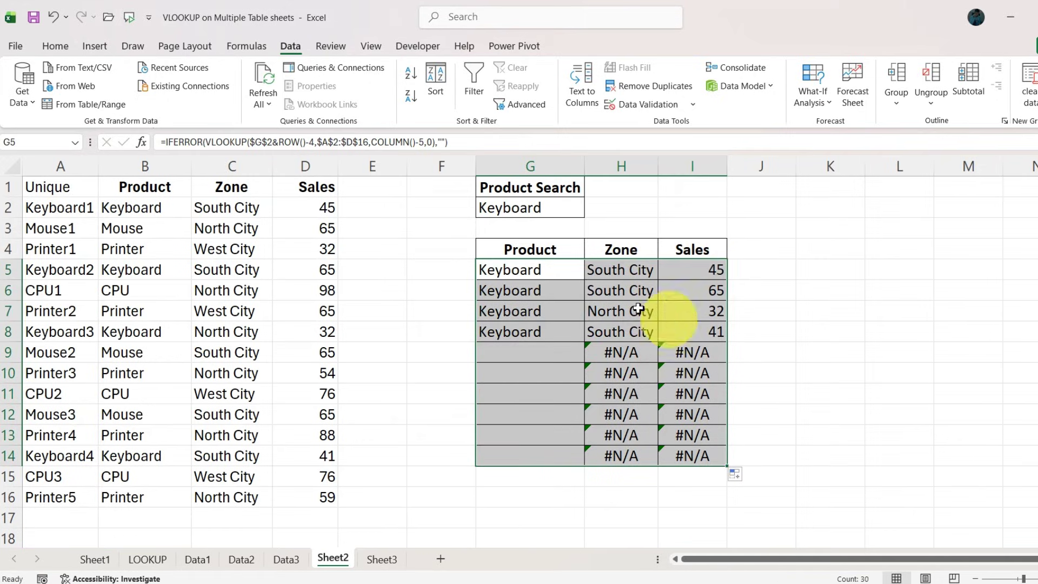
{"action": "left_click", "coordinate": [556, 271]}
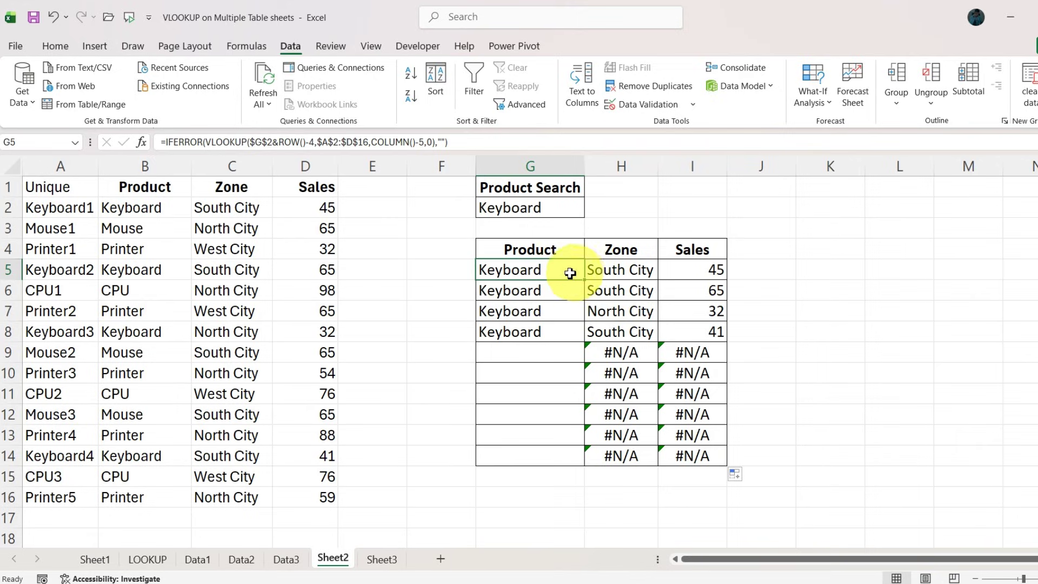
{"action": "left_click_drag", "start_coordinate": [568, 272], "coordinate": [729, 469]}
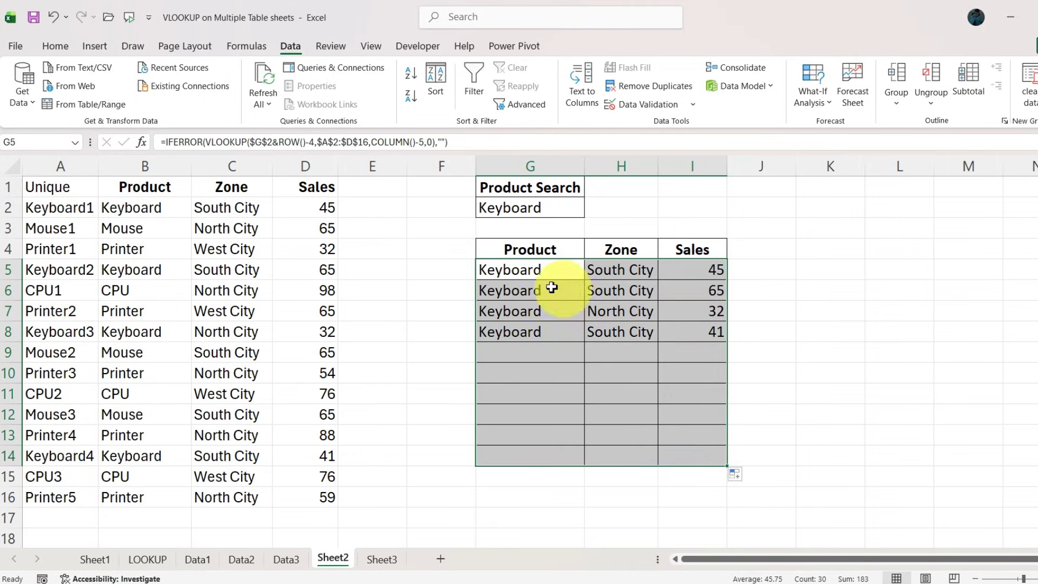
{"action": "left_click", "coordinate": [801, 274]}
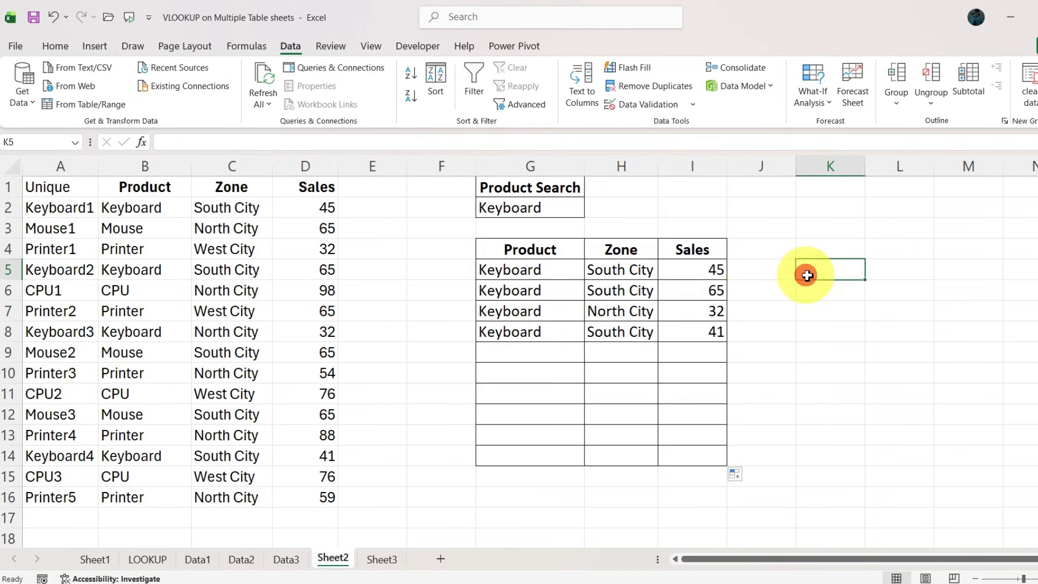
Step: Test the product search in G2 by choosing Mouse and finally Printer
{"action": "left_click", "coordinate": [560, 211]}
{"action": "left_click", "coordinate": [591, 210]}
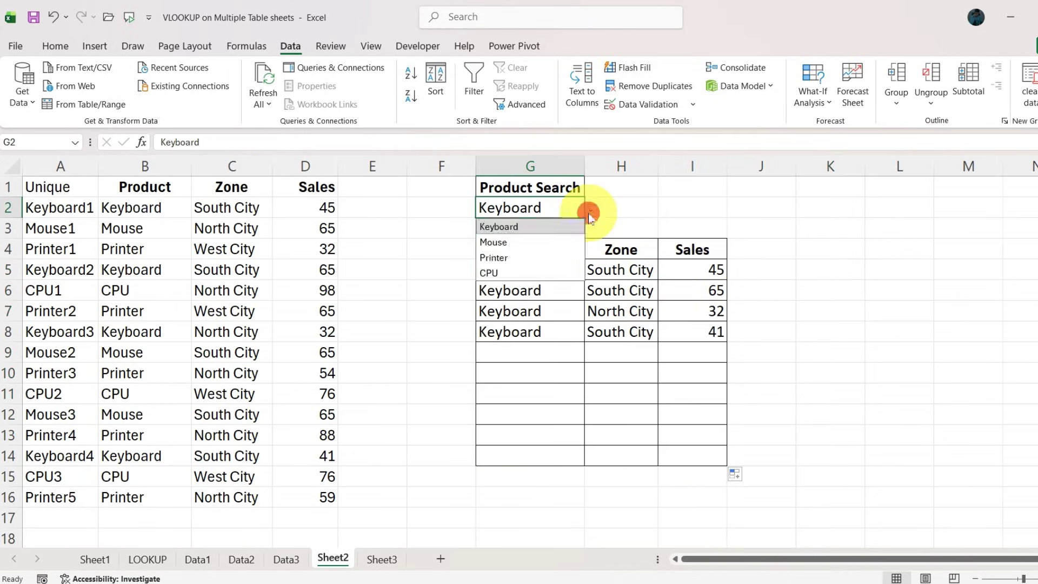
{"action": "left_click", "coordinate": [509, 241]}
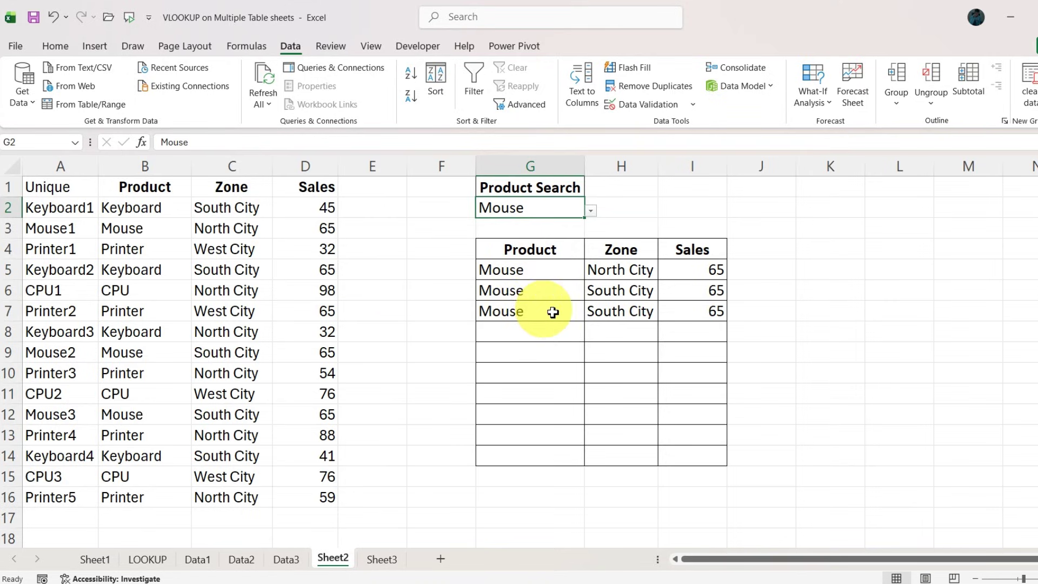
{"action": "left_click", "coordinate": [591, 211]}
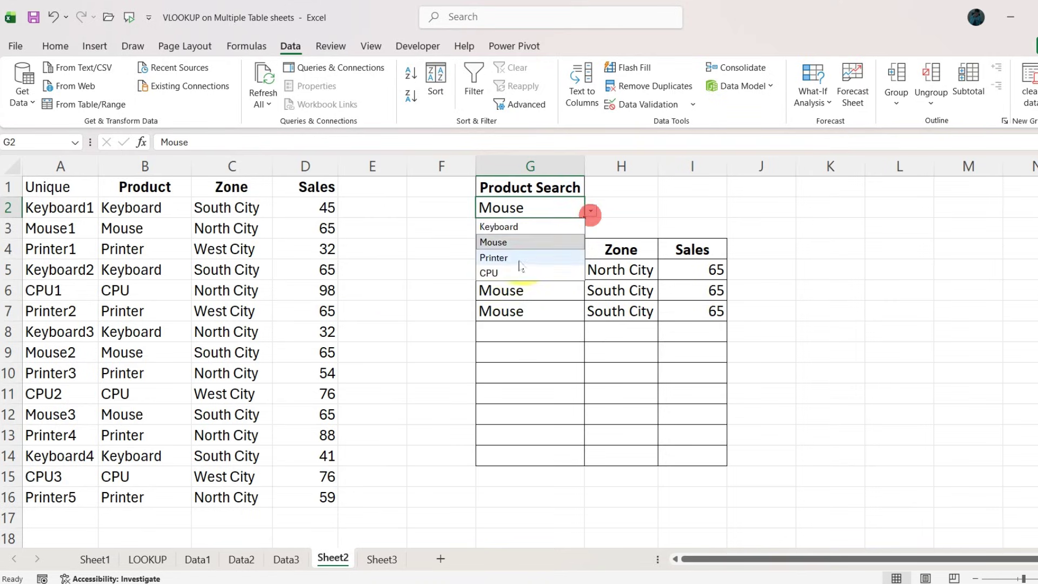
{"action": "left_click", "coordinate": [520, 257]}
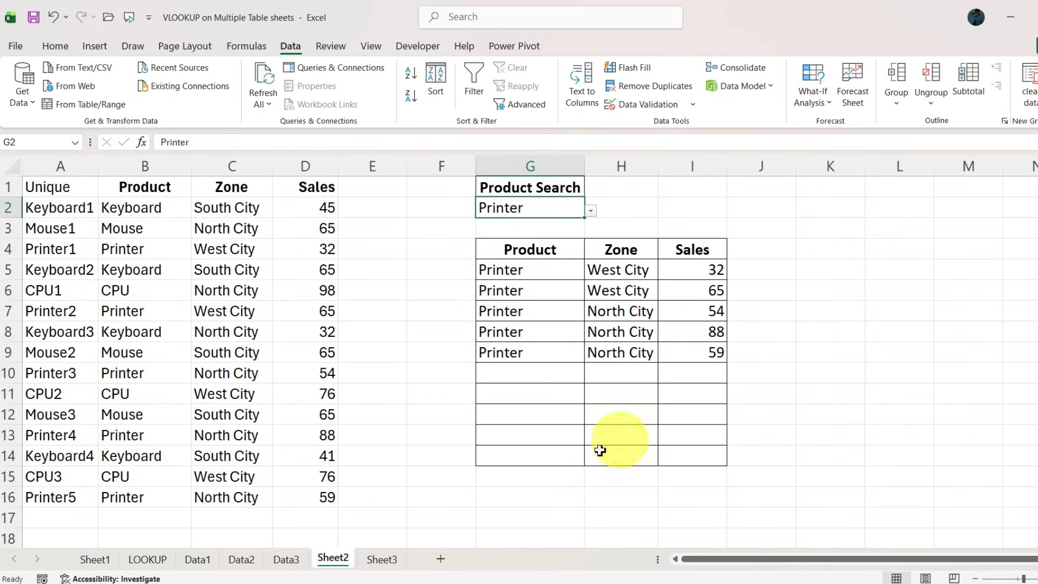
Step: Switch to the Sheet3 worksheet
{"action": "left_click", "coordinate": [382, 560]}
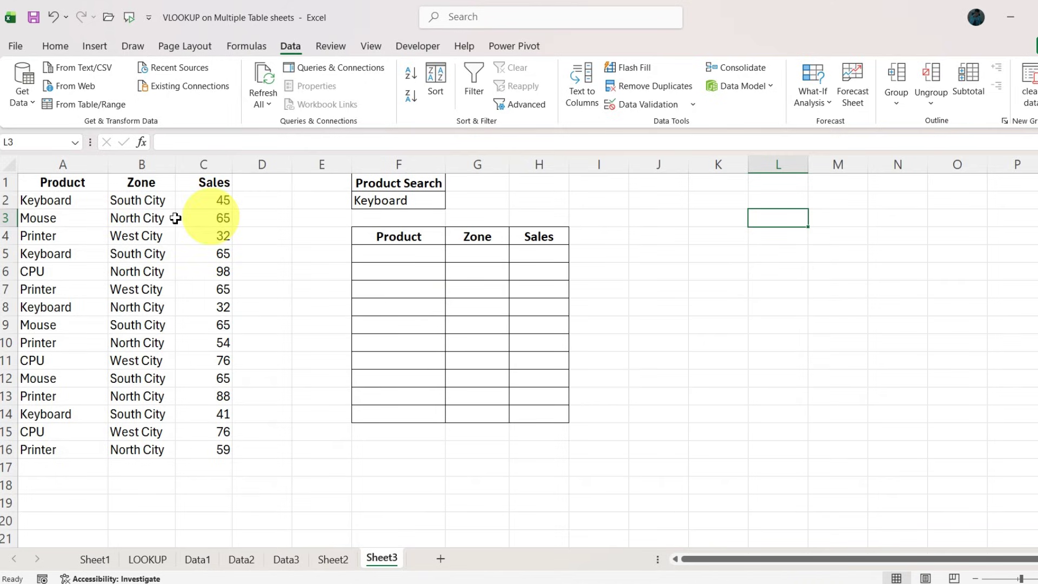
Step: Start a FILTER formula in F5 with the data range A2:C16 as its array argument
{"action": "left_click", "coordinate": [385, 254]}
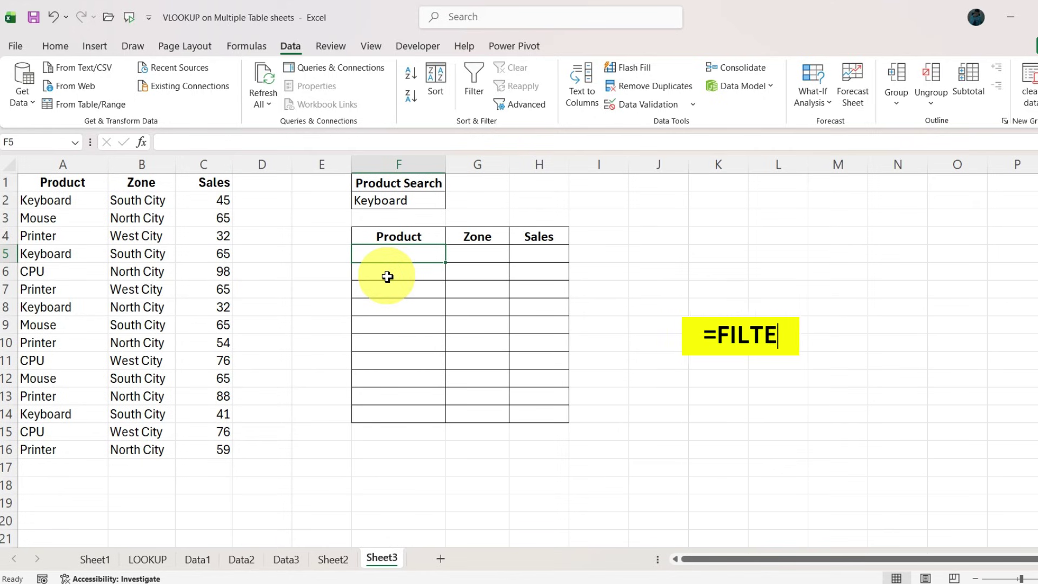
{"action": "type", "text": "=f"}
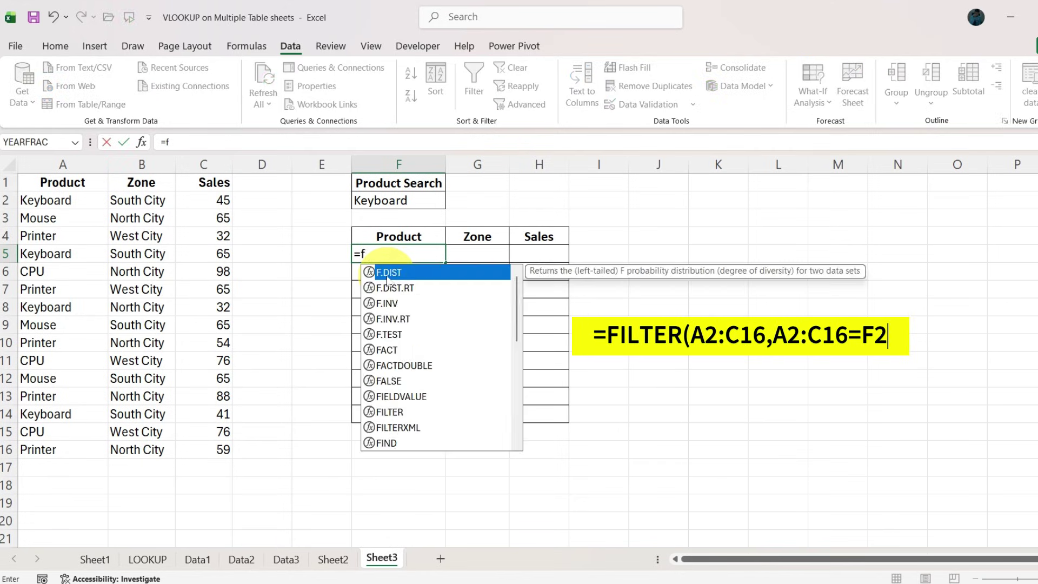
{"action": "type", "text": "il"}
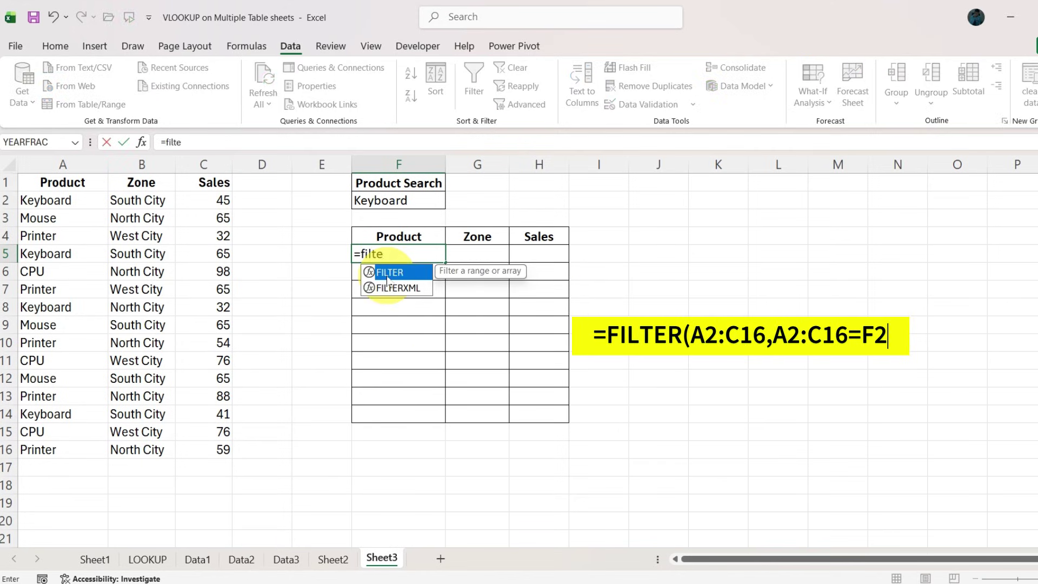
{"action": "type", "text": "te"}
{"action": "double_click", "coordinate": [387, 276]}
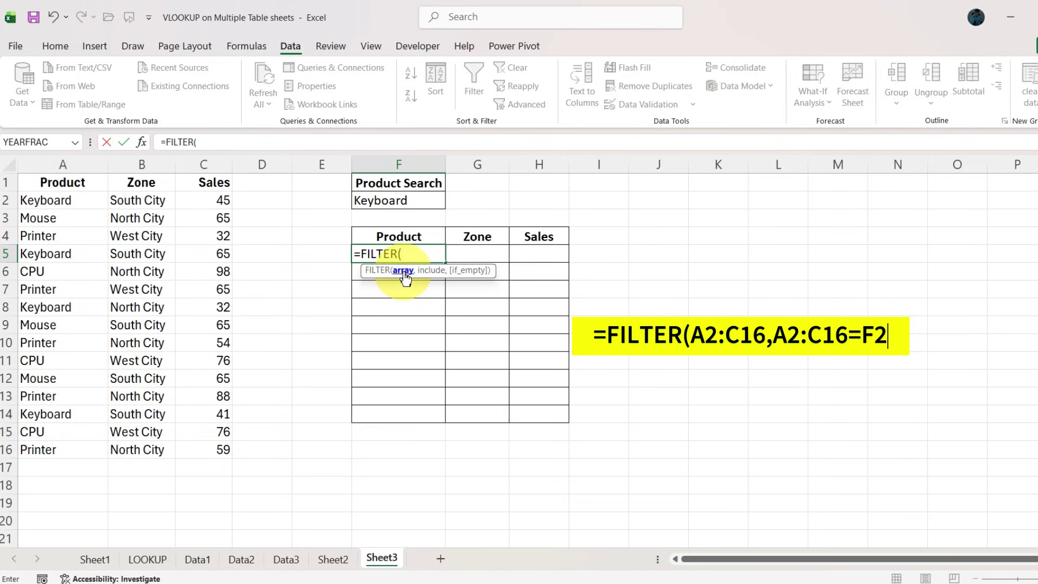
{"action": "left_click_drag", "start_coordinate": [47, 201], "coordinate": [204, 447]}
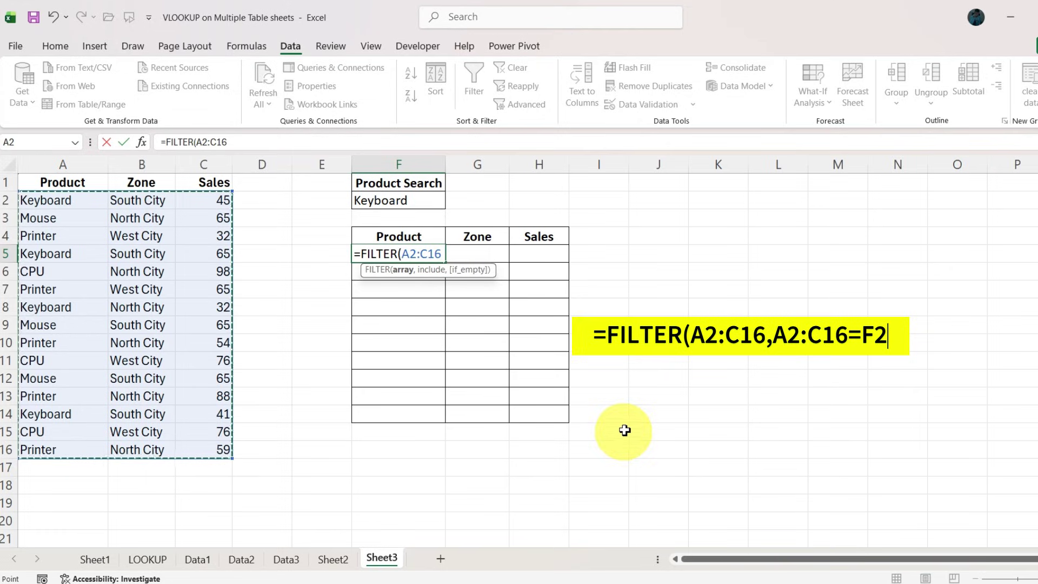
{"action": "type", "text": ","}
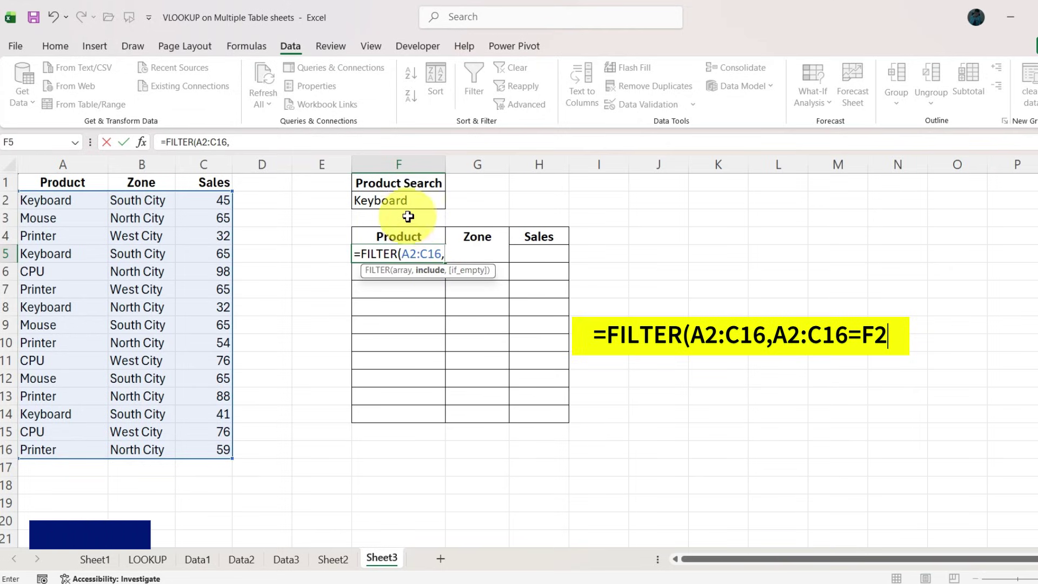
{"action": "left_click", "coordinate": [410, 202]}
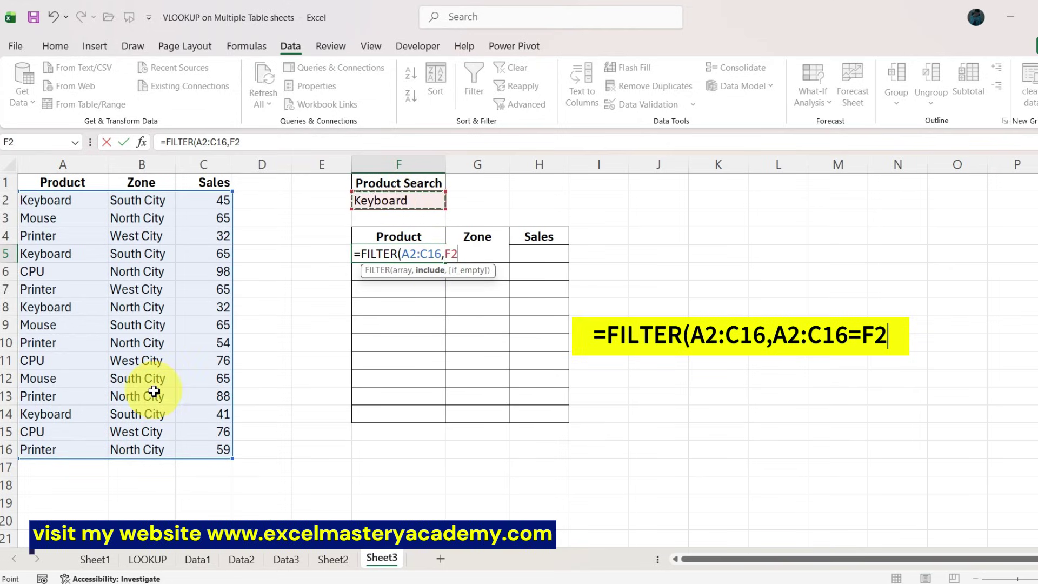
{"action": "key", "text": "BackSpace"}
{"action": "key", "text": "BackSpace"}
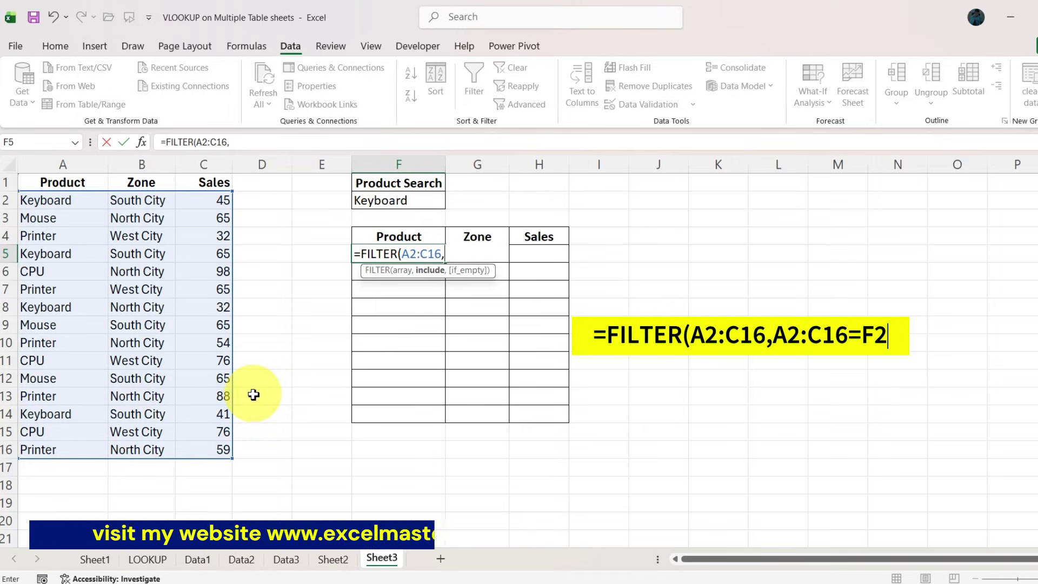
Step: Complete the FILTER formula in F5 with the include condition A2:A16=F2 and enter it
{"action": "left_click_drag", "start_coordinate": [55, 202], "coordinate": [60, 444]}
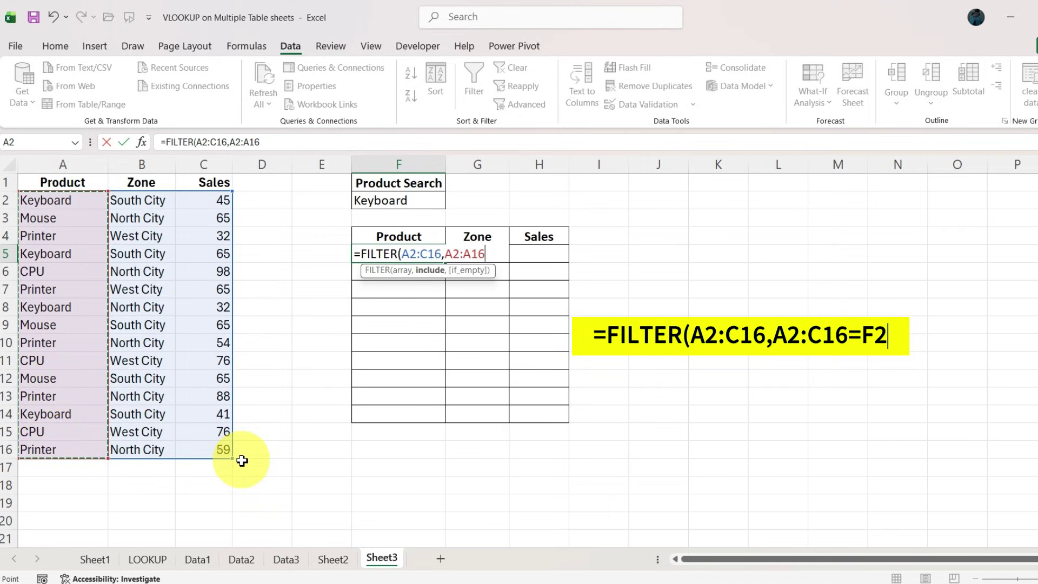
{"action": "left_click", "coordinate": [400, 201]}
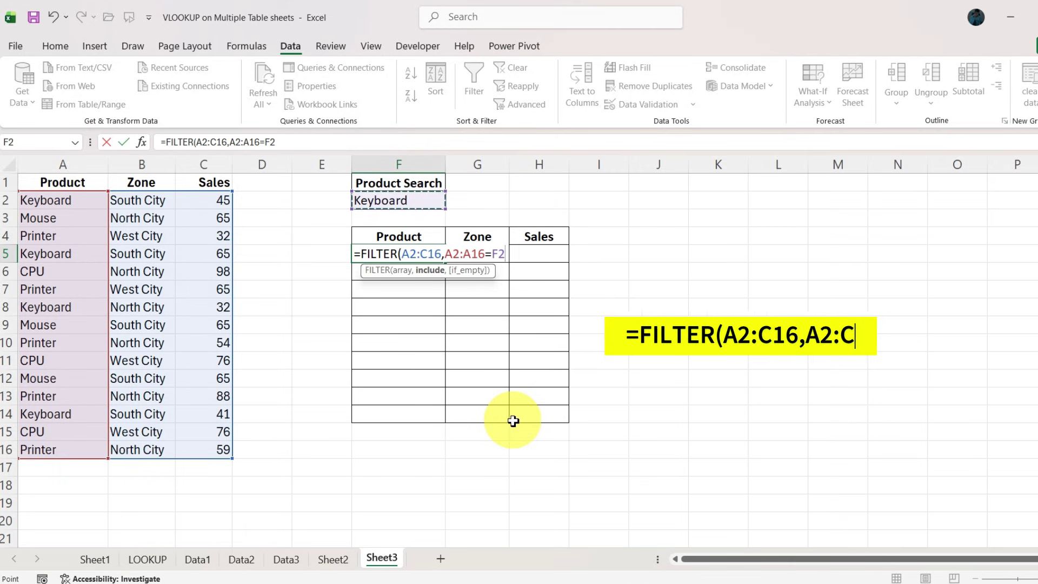
{"action": "key", "text": "Return"}
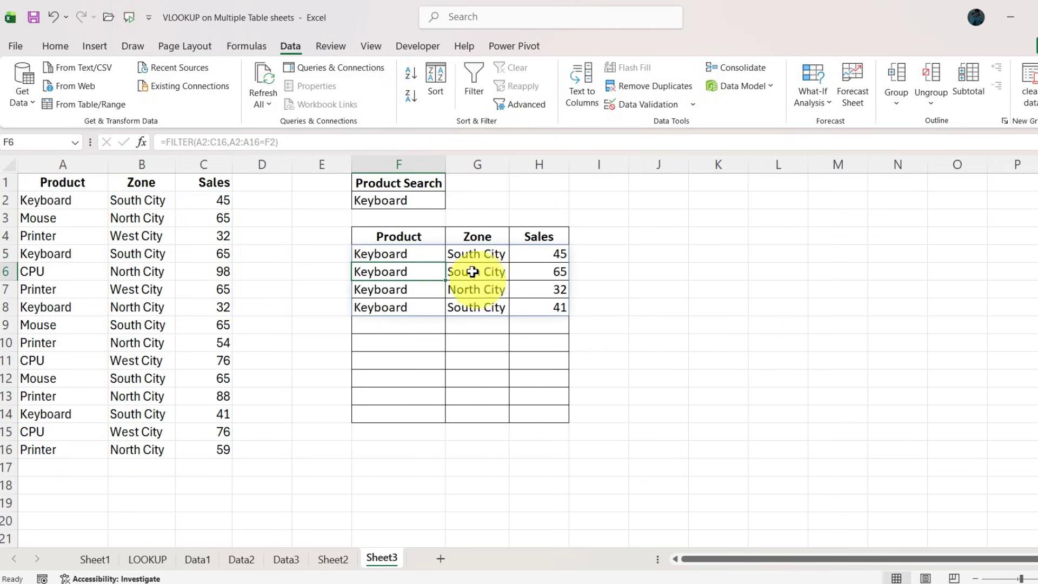
Step: Test the product search in F2 by choosing Mouse and finally Printer
{"action": "left_click", "coordinate": [419, 201]}
{"action": "left_click", "coordinate": [452, 202]}
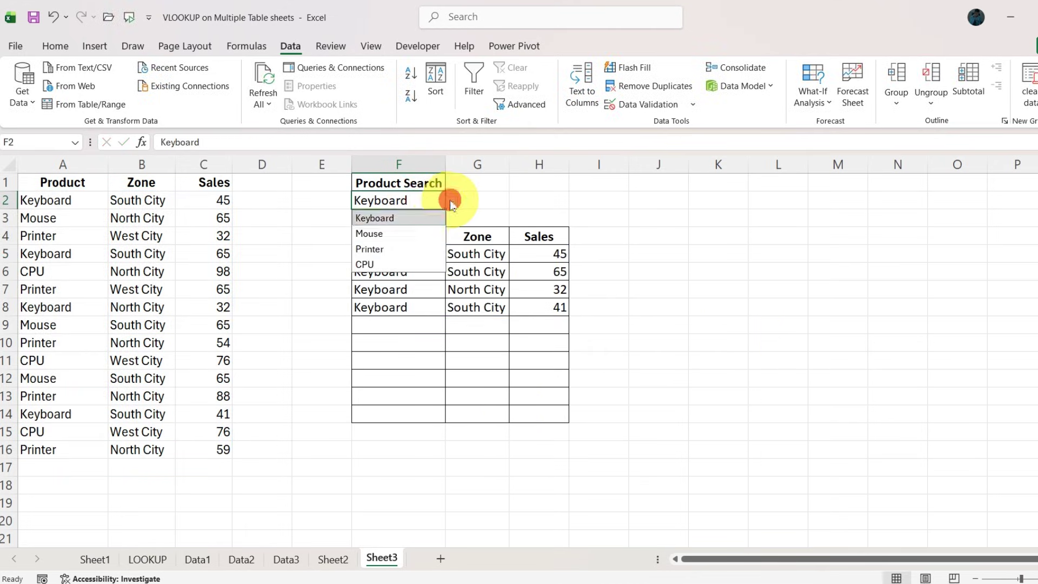
{"action": "left_click", "coordinate": [383, 233]}
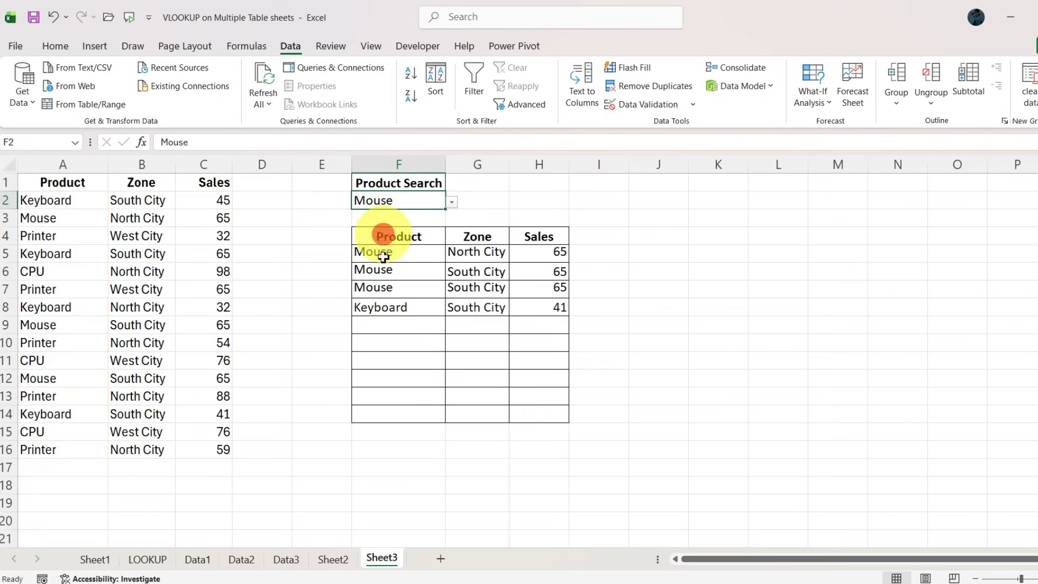
{"action": "left_click", "coordinate": [452, 201]}
{"action": "left_click", "coordinate": [371, 250]}
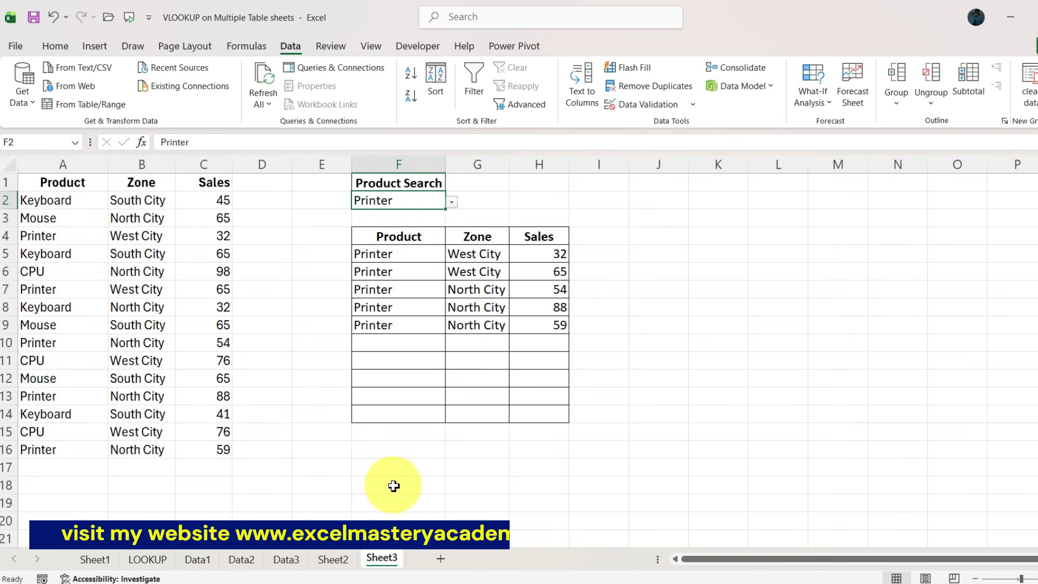
Step: Switch to the Sheet2 worksheet to compare its VLOOKUP results table
{"action": "left_click", "coordinate": [333, 559]}
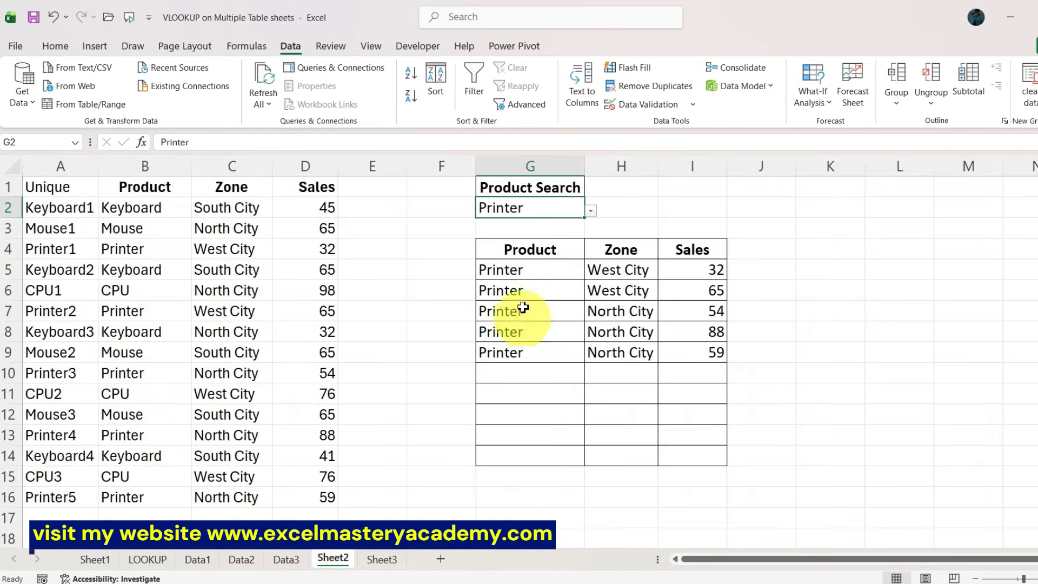